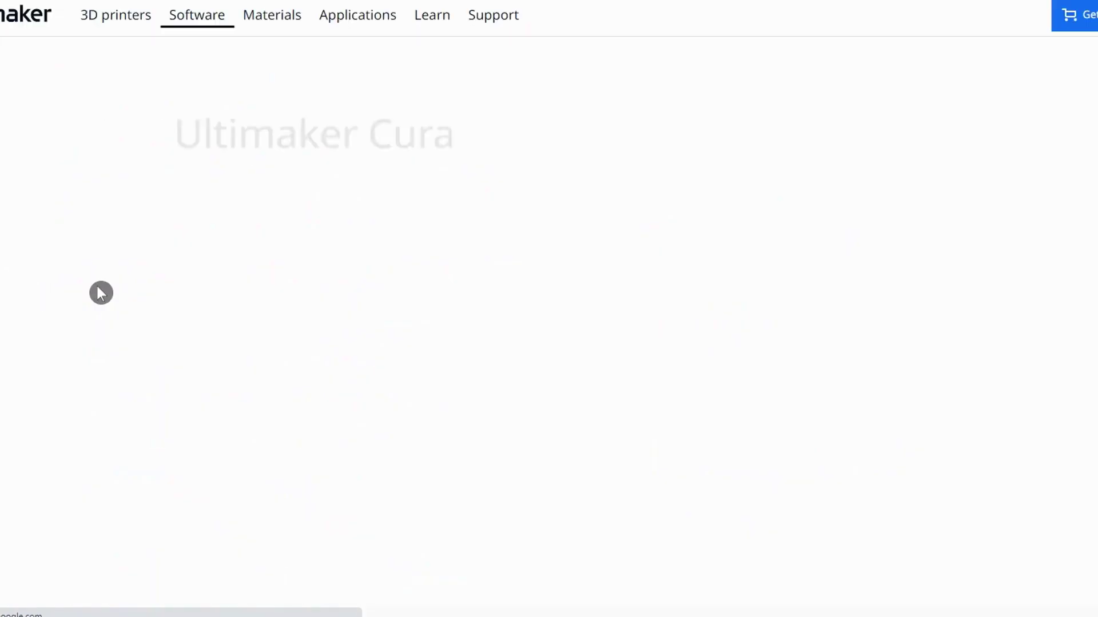
# Step: Download Ultimaker Cura 4.12.1 for Windows 64-bit and install it with the default location, folder and components
pyautogui.click(282, 392)
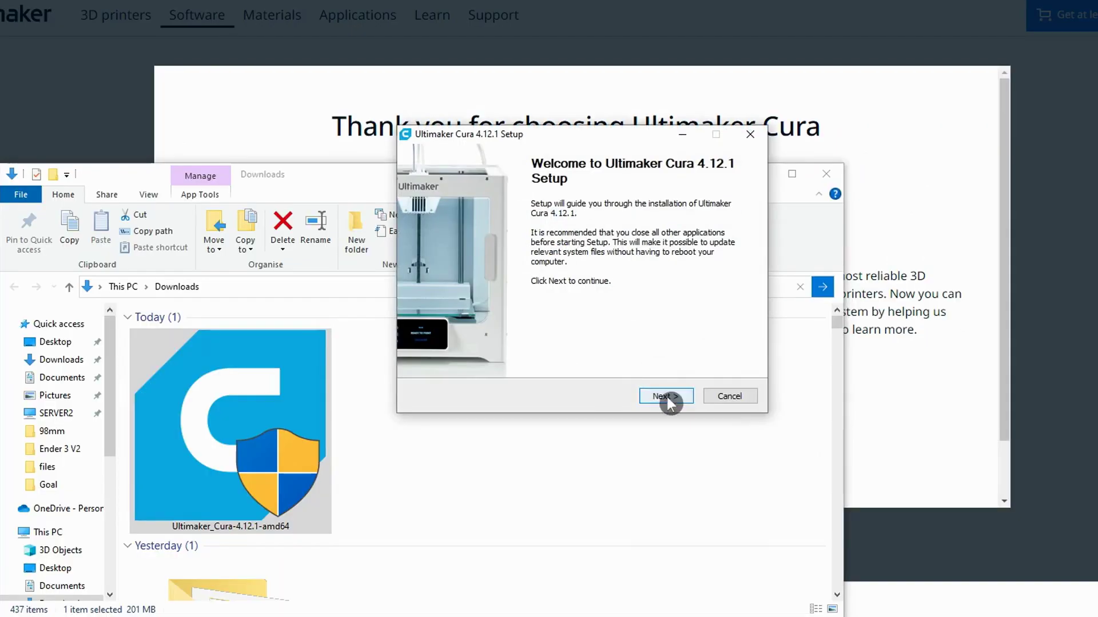
pyautogui.click(667, 397)
pyautogui.click(666, 397)
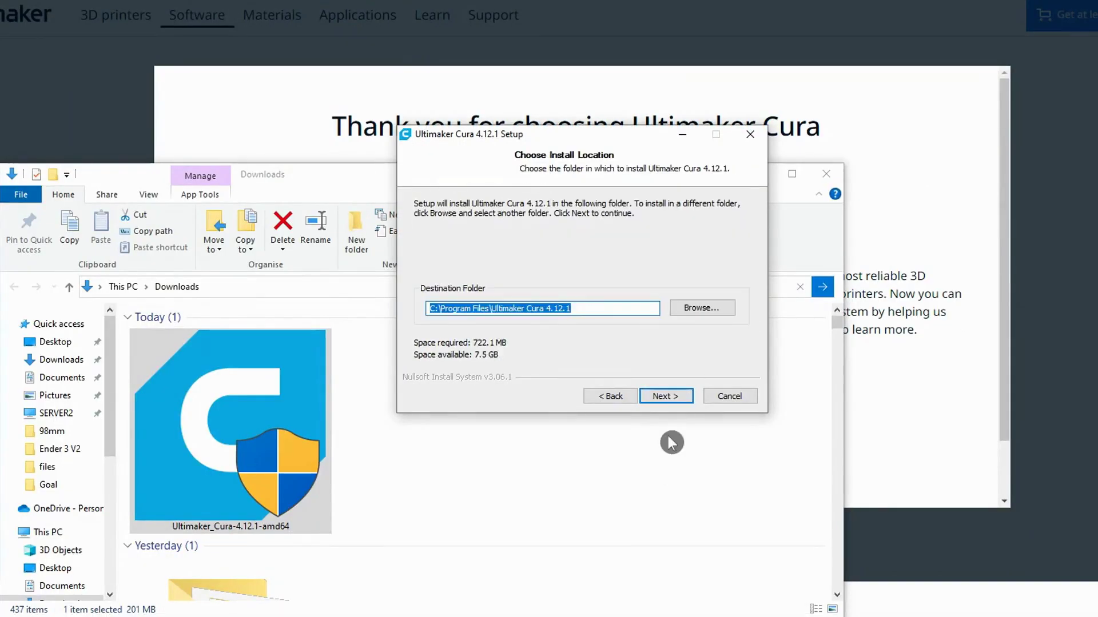
pyautogui.click(581, 309)
pyautogui.click(668, 397)
pyautogui.click(664, 398)
pyautogui.click(664, 397)
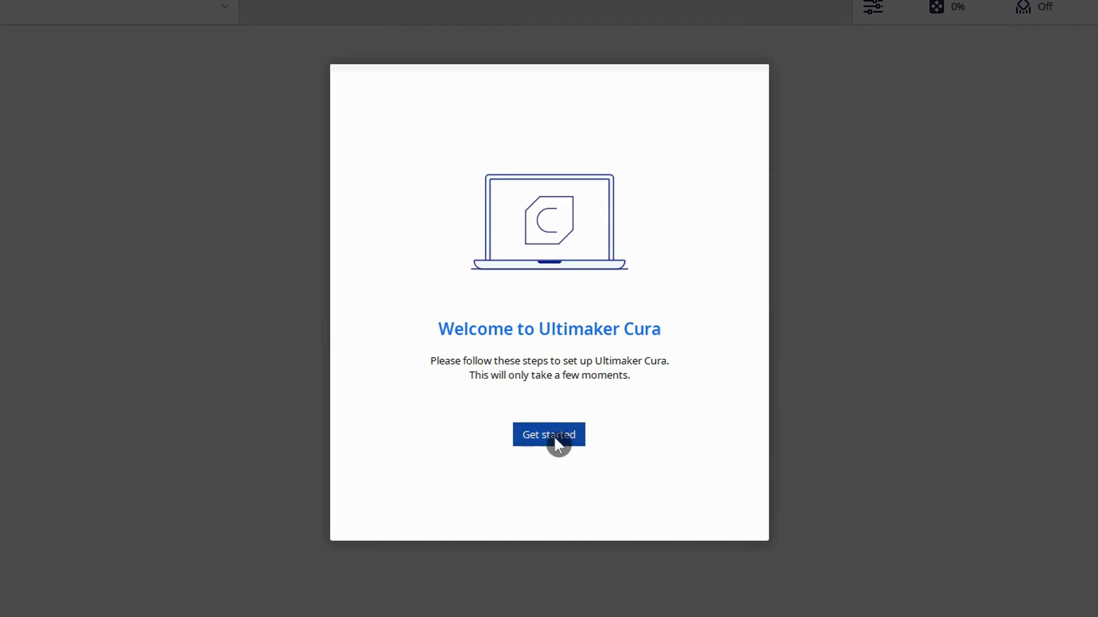
# Step: Start Cura's first-run setup, passing the usage-data page and skipping Ultimaker sign-in
pyautogui.click(554, 435)
pyautogui.click(720, 512)
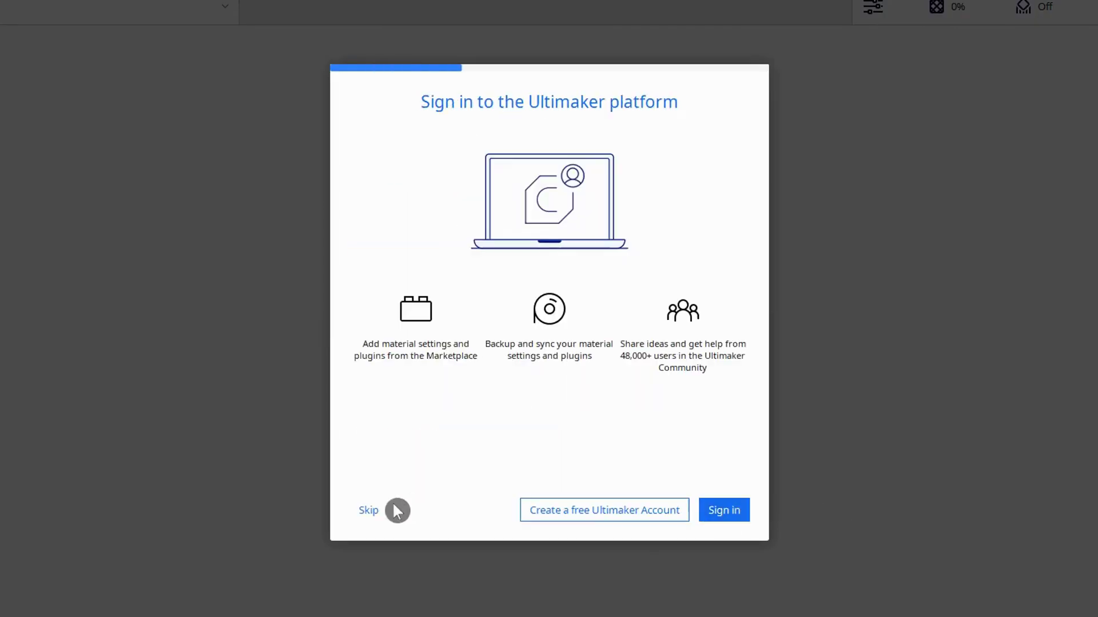
pyautogui.click(372, 514)
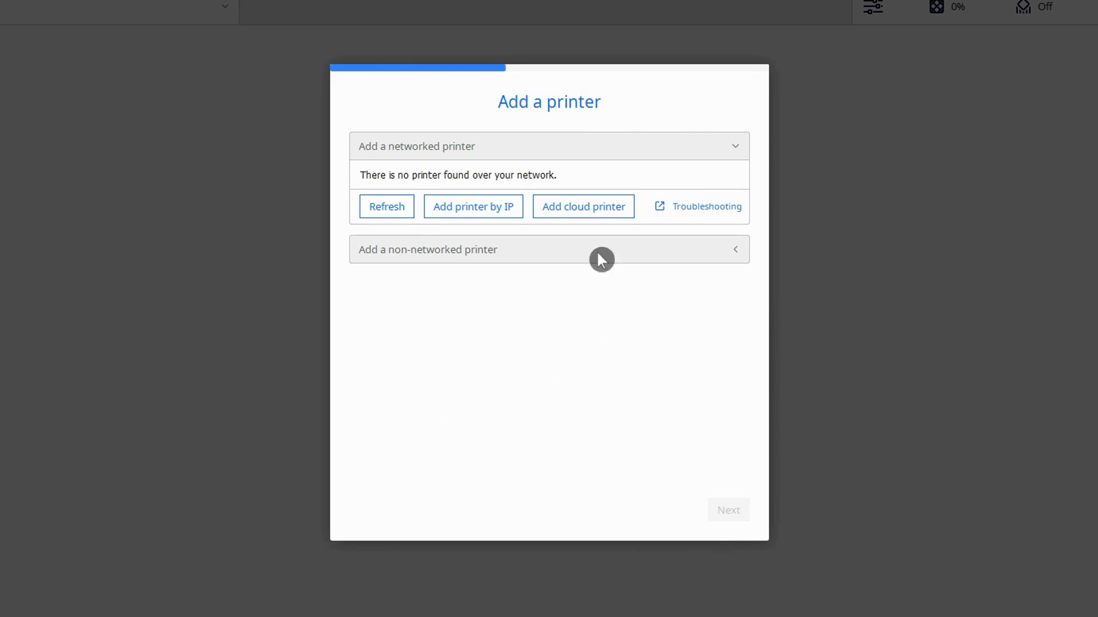
# Step: Choose Creality Ender-3 from the Creality3D list of non-networked printers
pyautogui.click(734, 148)
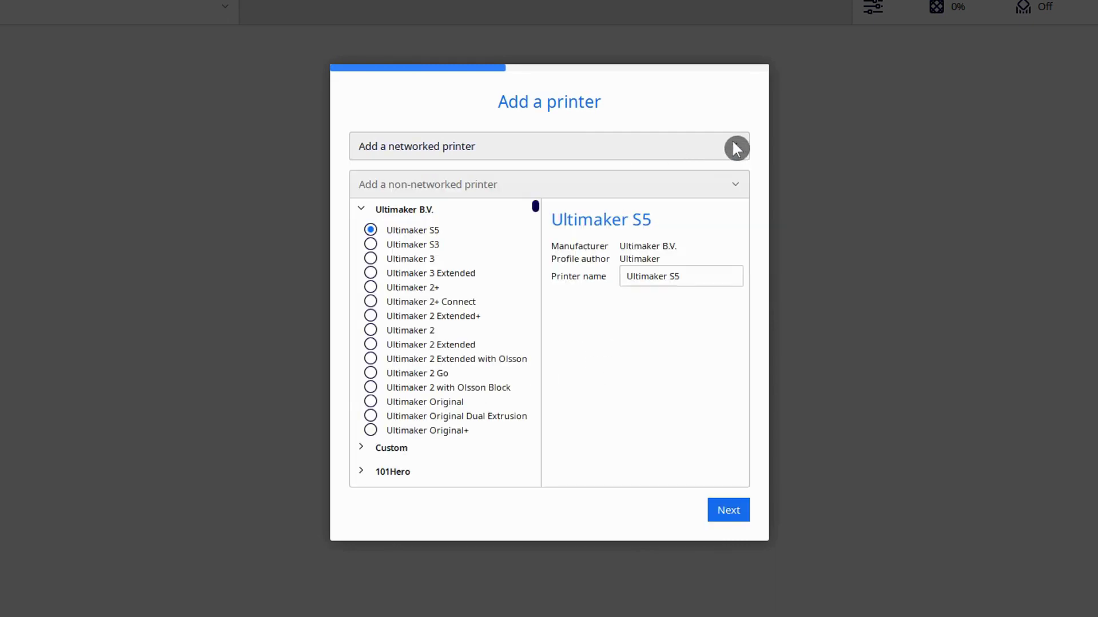
pyautogui.scroll(-3, 477, 313)
pyautogui.scroll(-15, 470, 314)
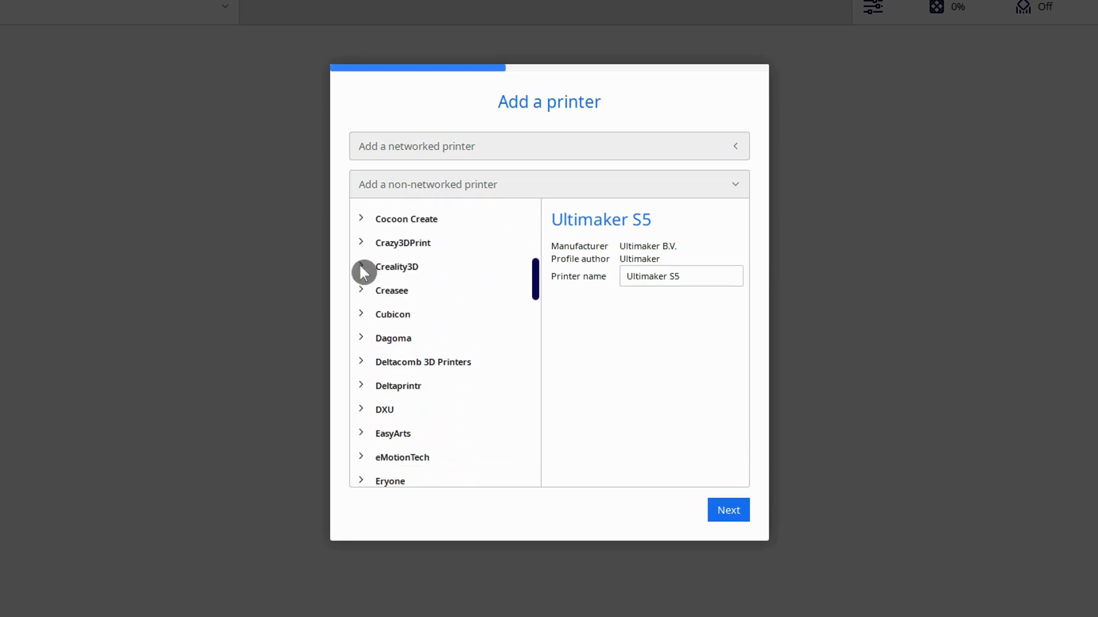
pyautogui.click(371, 267)
pyautogui.scroll(-1, 465, 326)
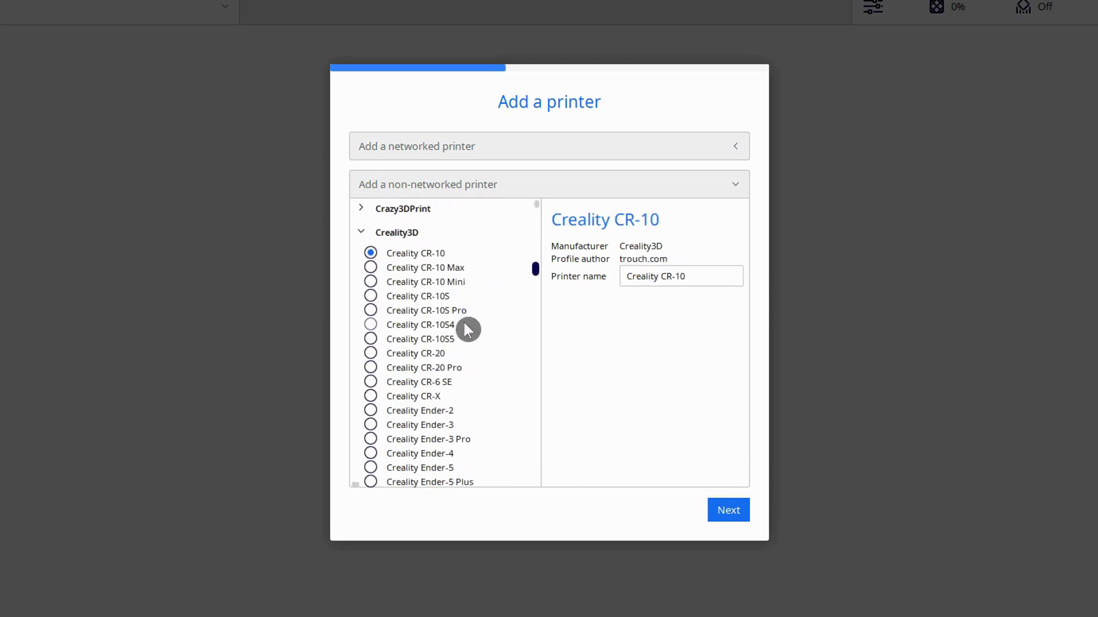
pyautogui.scroll(-1, 477, 429)
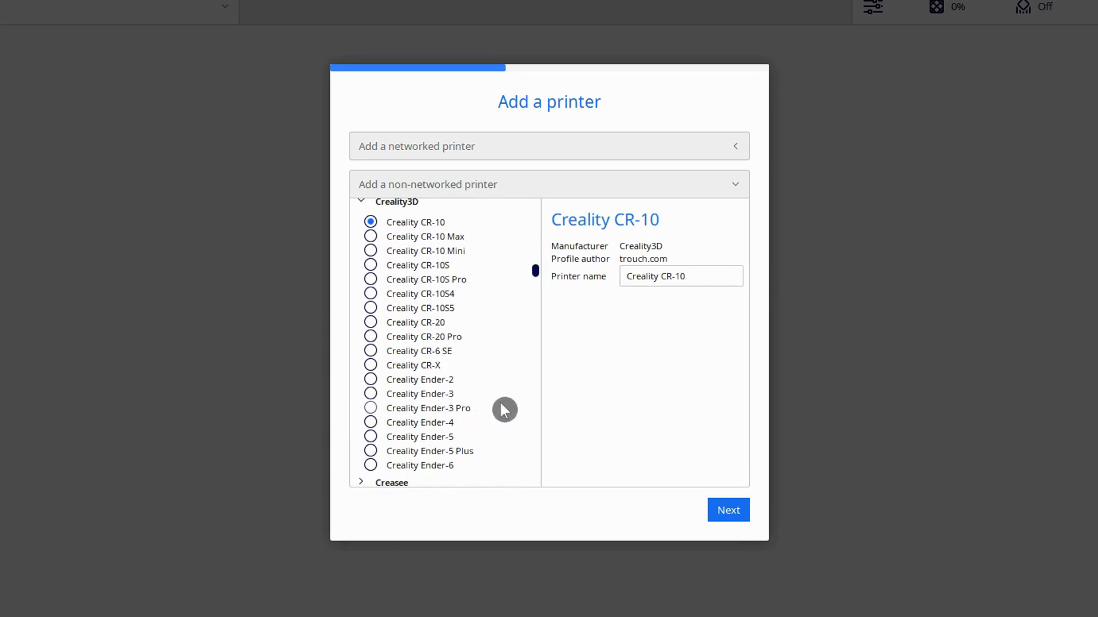
pyautogui.click(437, 394)
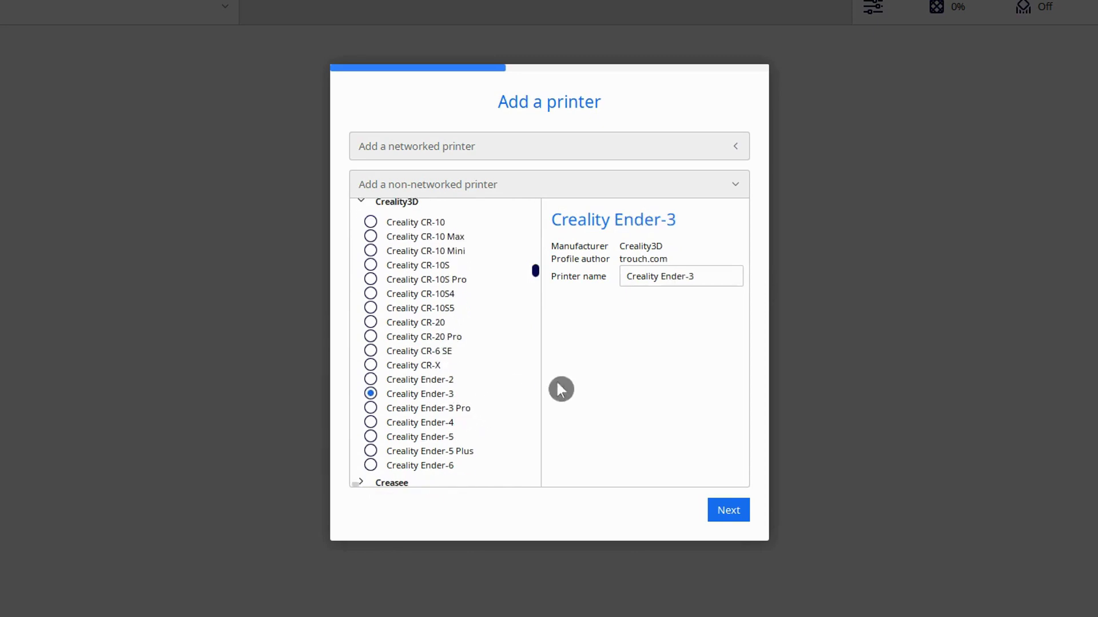
# Step: Accept the Ender-3 machine settings, skip the what's new pages and finish the wizard
pyautogui.click(729, 510)
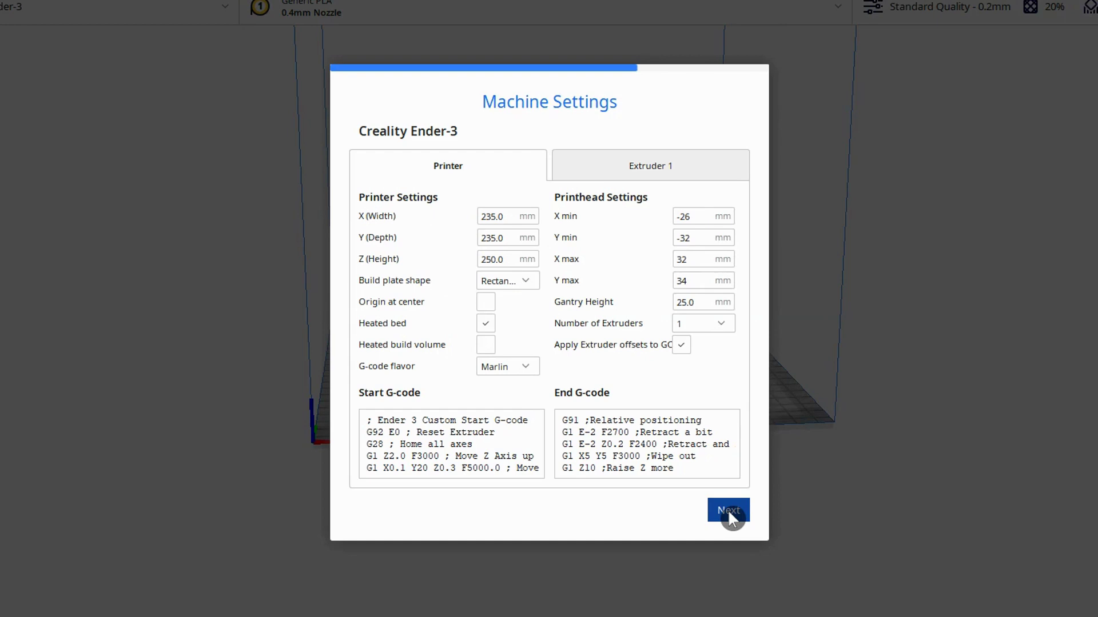
pyautogui.click(728, 510)
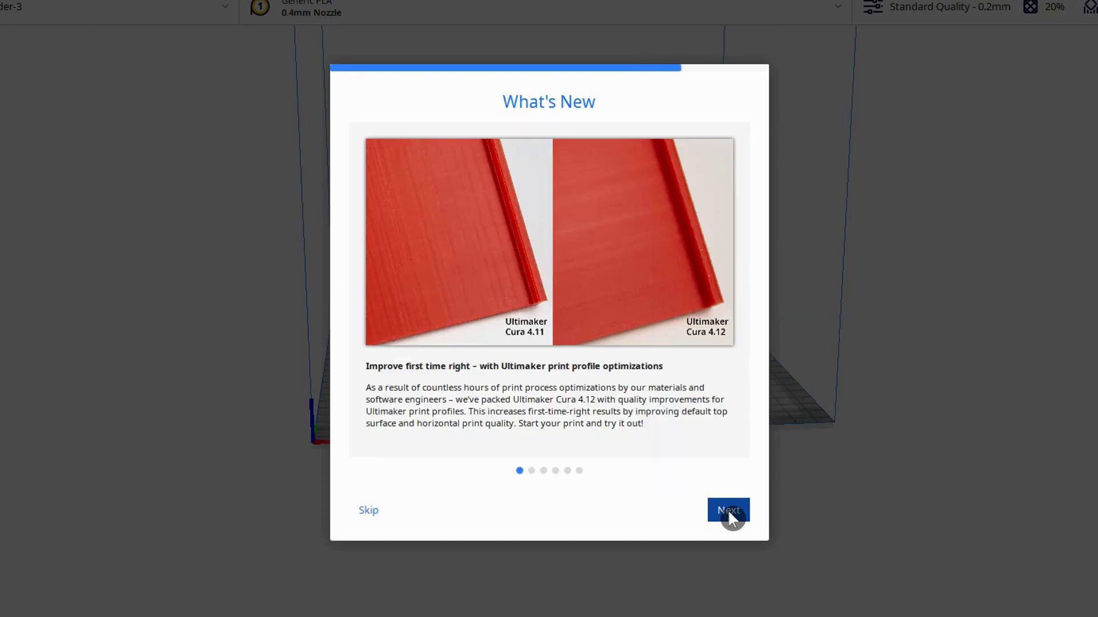
pyautogui.click(369, 510)
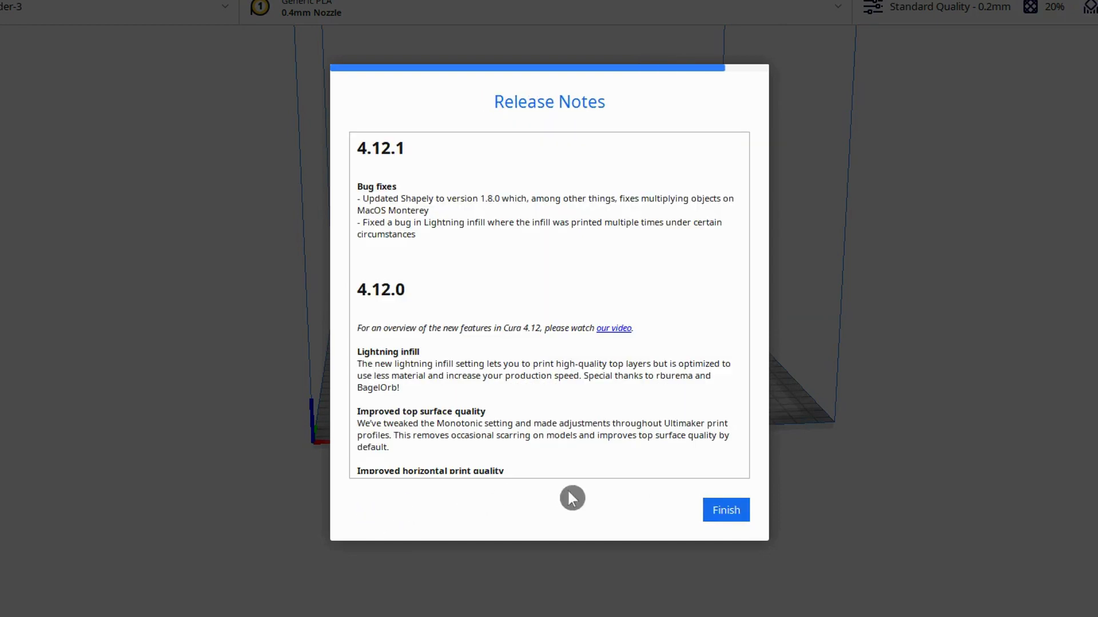
pyautogui.click(726, 510)
# Step: Check the 235 × 235 mm build plate size and keep the rectangular plate shape
pyautogui.moveTo(884, 482); pyautogui.dragTo(679, 519, button='right')
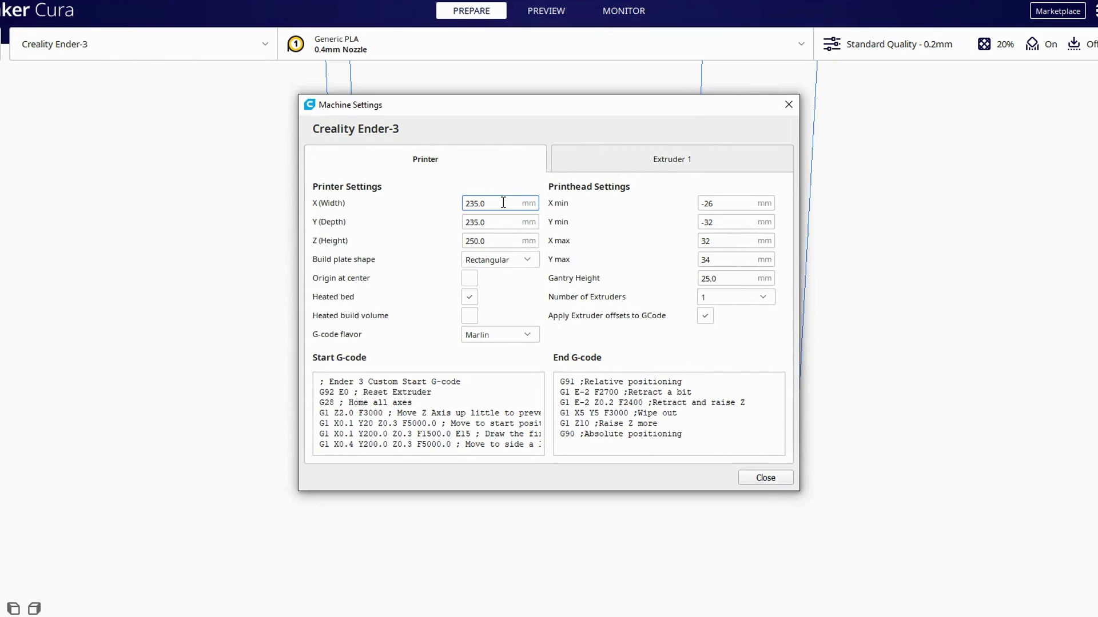
pyautogui.click(507, 223)
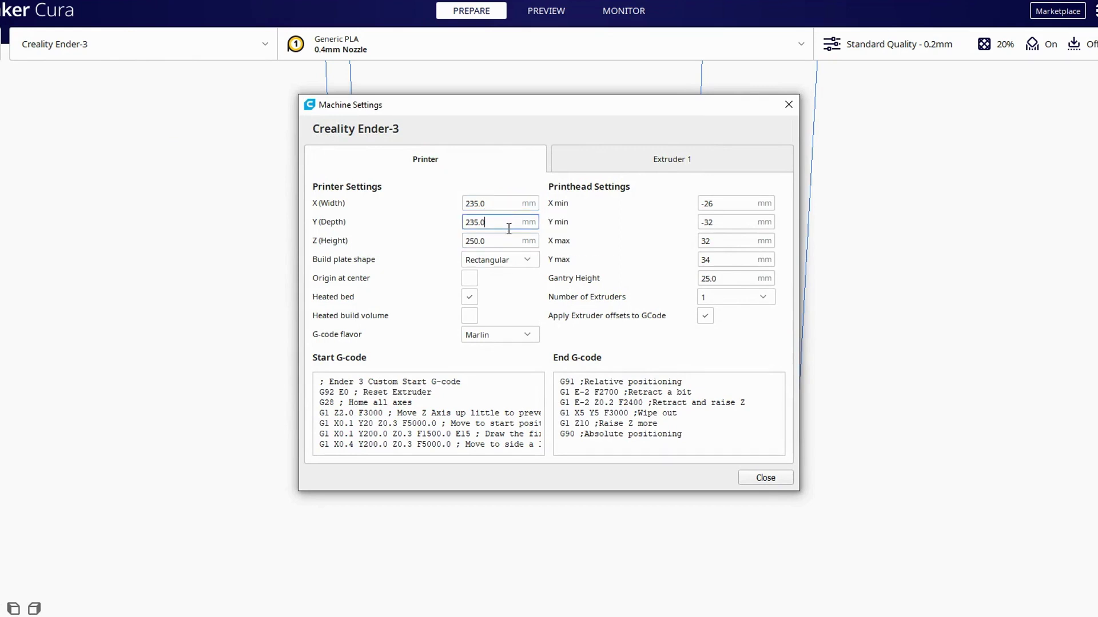
pyautogui.click(508, 261)
pyautogui.click(615, 247)
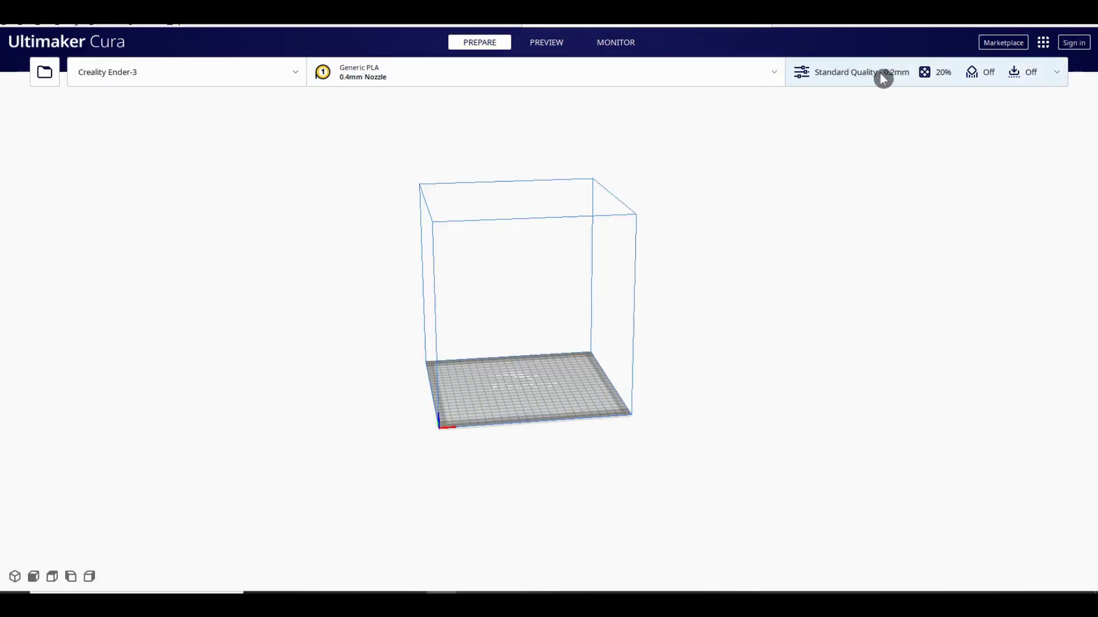
# Step: Switch to Custom print settings and expand the Quality, Infill, Material, Support and Adhesion sections
pyautogui.click(1059, 73)
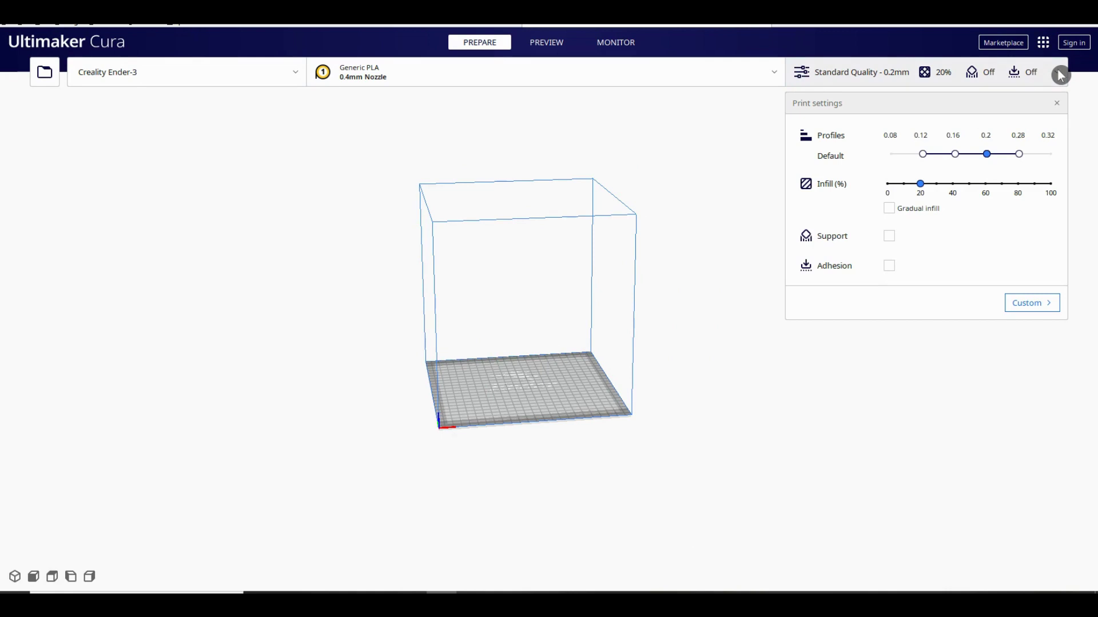
pyautogui.click(1032, 303)
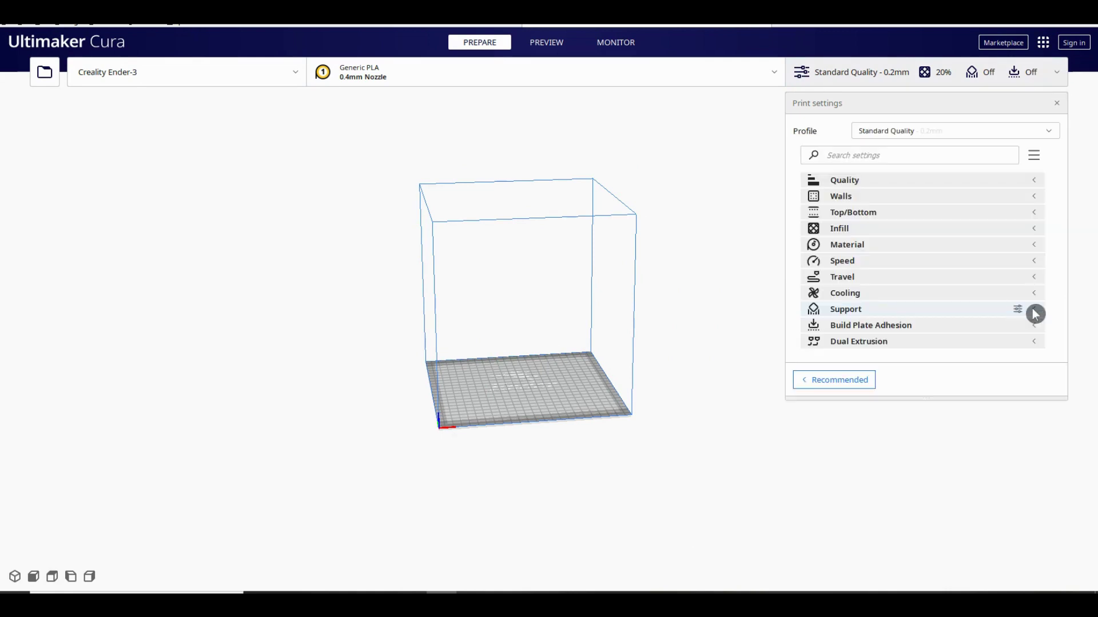
pyautogui.click(1040, 183)
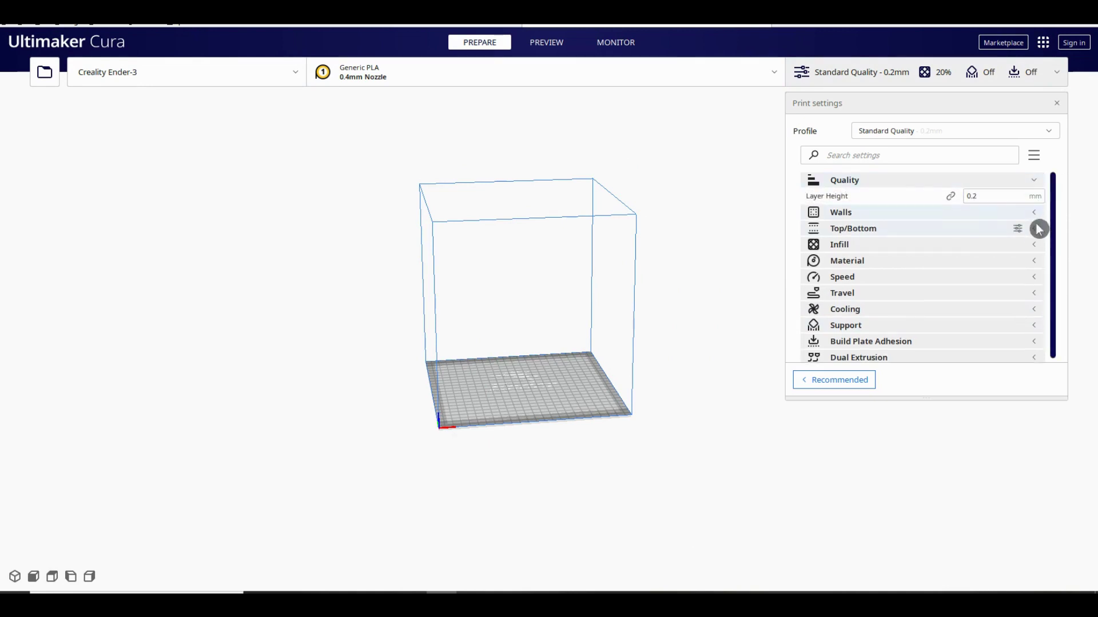
pyautogui.click(1037, 252)
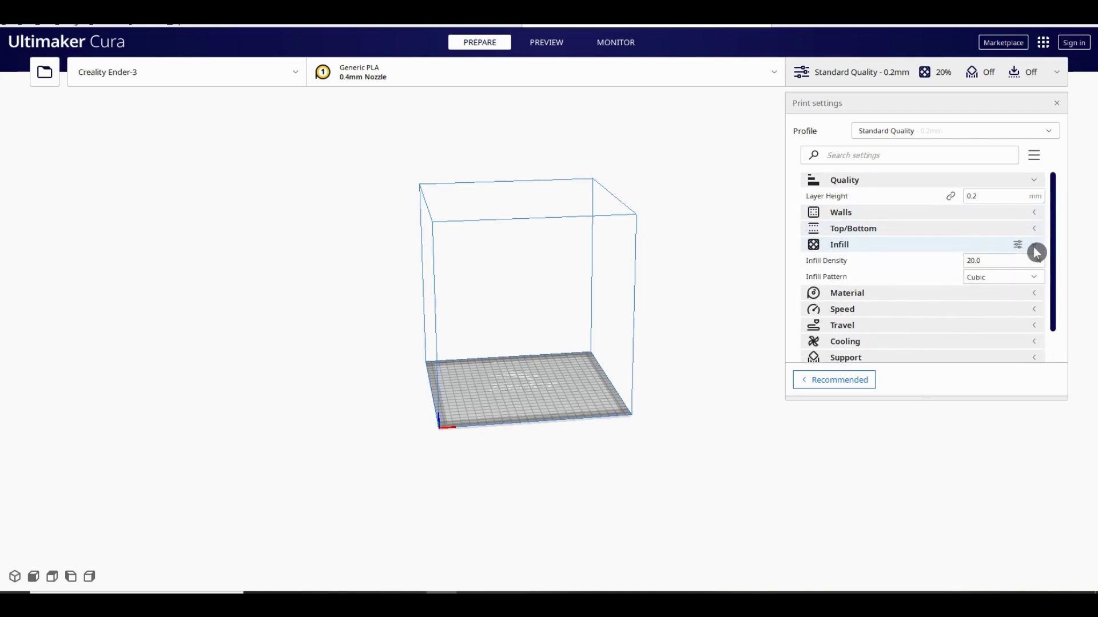
pyautogui.click(1037, 295)
pyautogui.scroll(-2, 1039, 321)
pyautogui.click(1038, 317)
pyautogui.scroll(-1, 1051, 331)
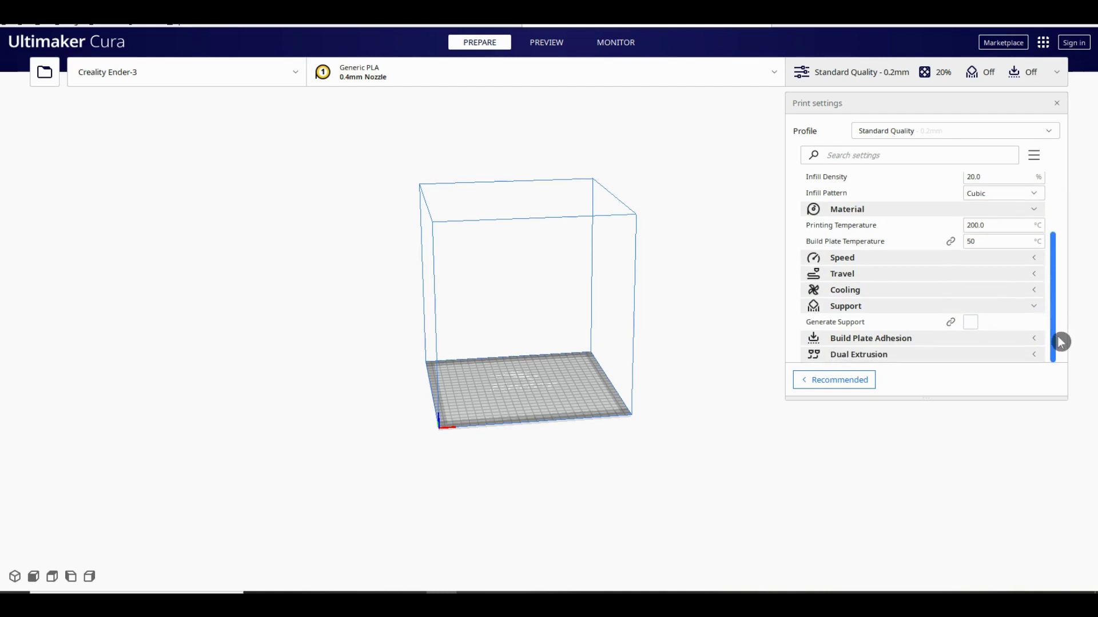
pyautogui.click(1044, 339)
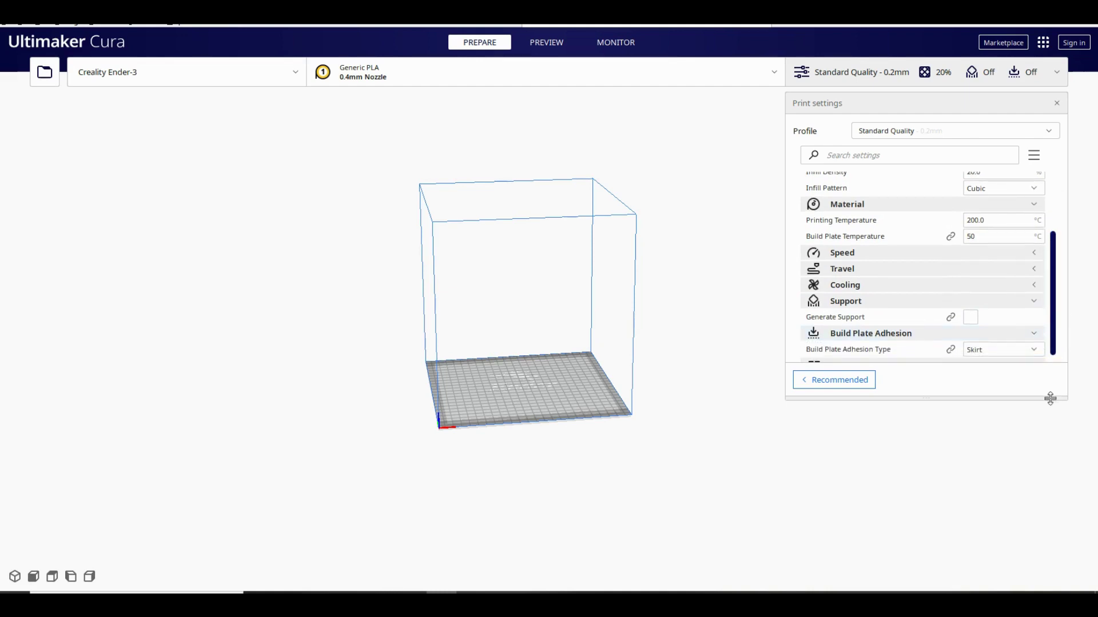
pyautogui.moveTo(1051, 401); pyautogui.dragTo(1041, 578)
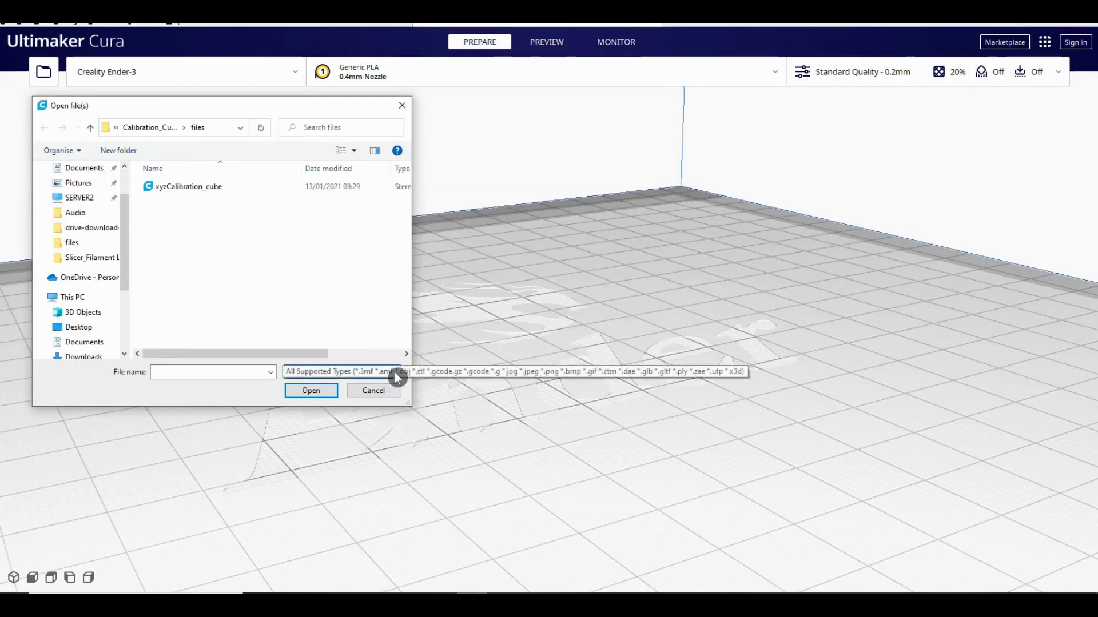
# Step: Browse the list of openable file types in the Open file(s) dialog
pyautogui.click(397, 372)
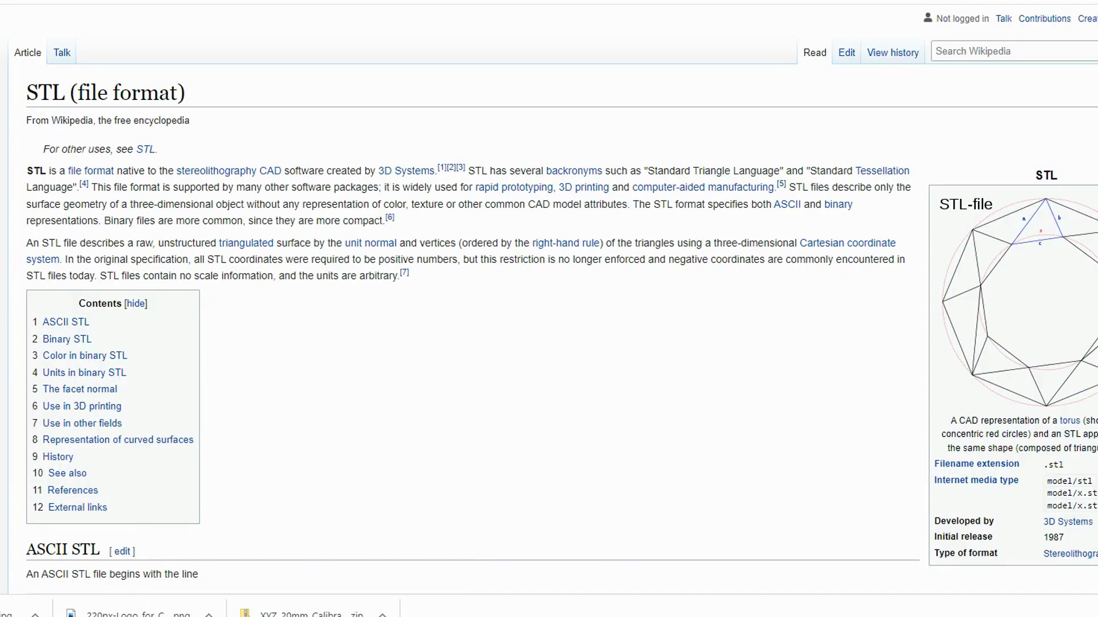
pyautogui.scroll(-5, 549, 309)
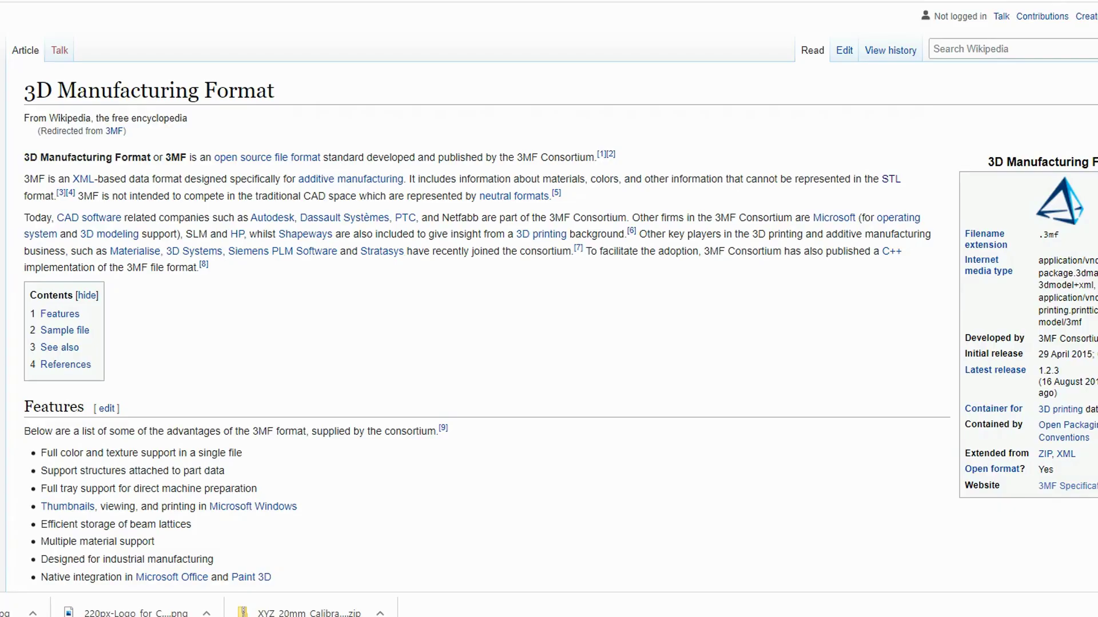
pyautogui.scroll(-5, 549, 309)
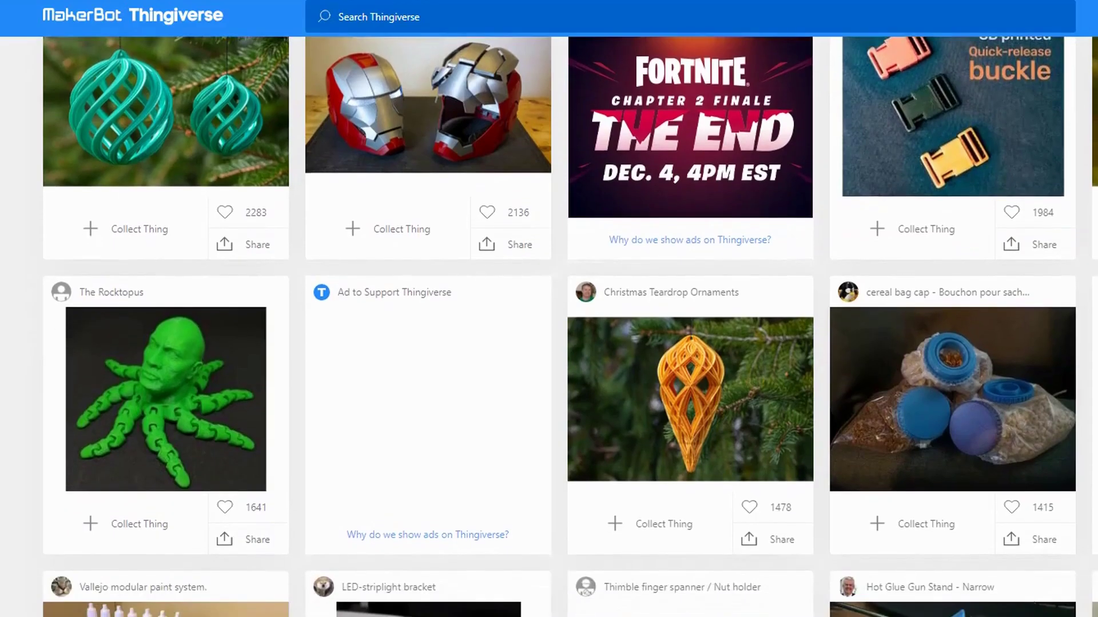
pyautogui.scroll(-8, 549, 309)
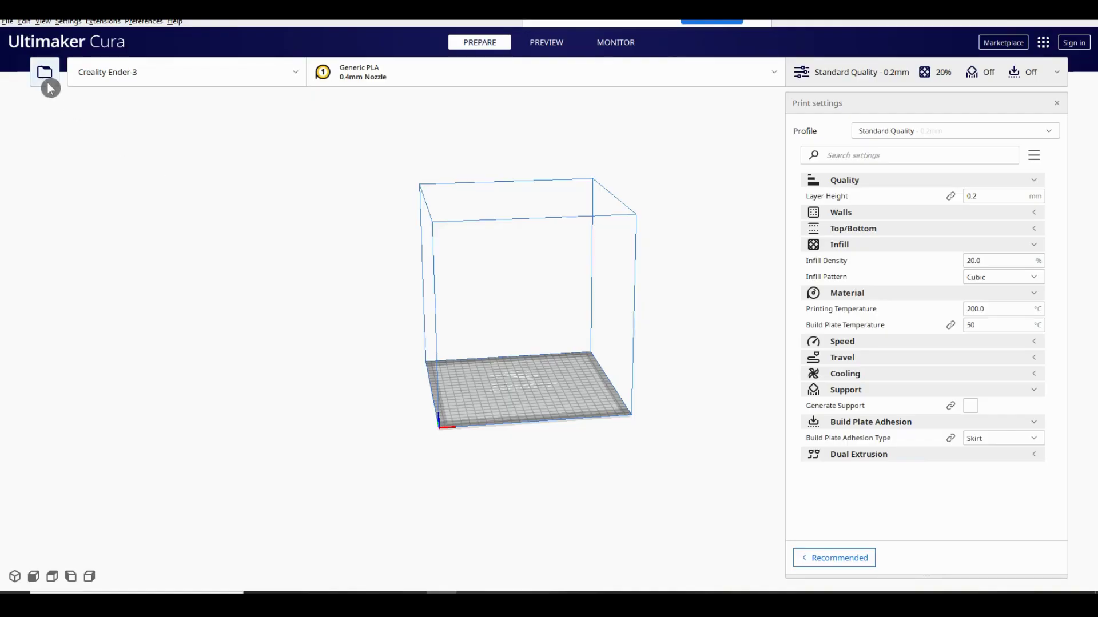
# Step: Load the Monkey model from the Model folder and orbit around it
pyautogui.click(44, 71)
pyautogui.click(141, 280)
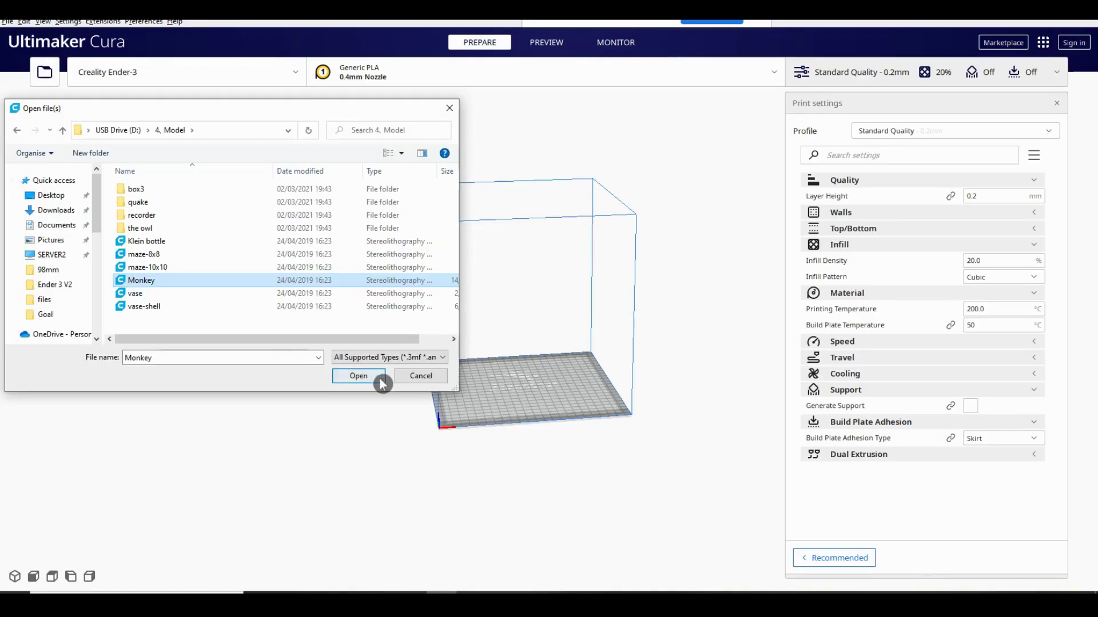
pyautogui.click(358, 376)
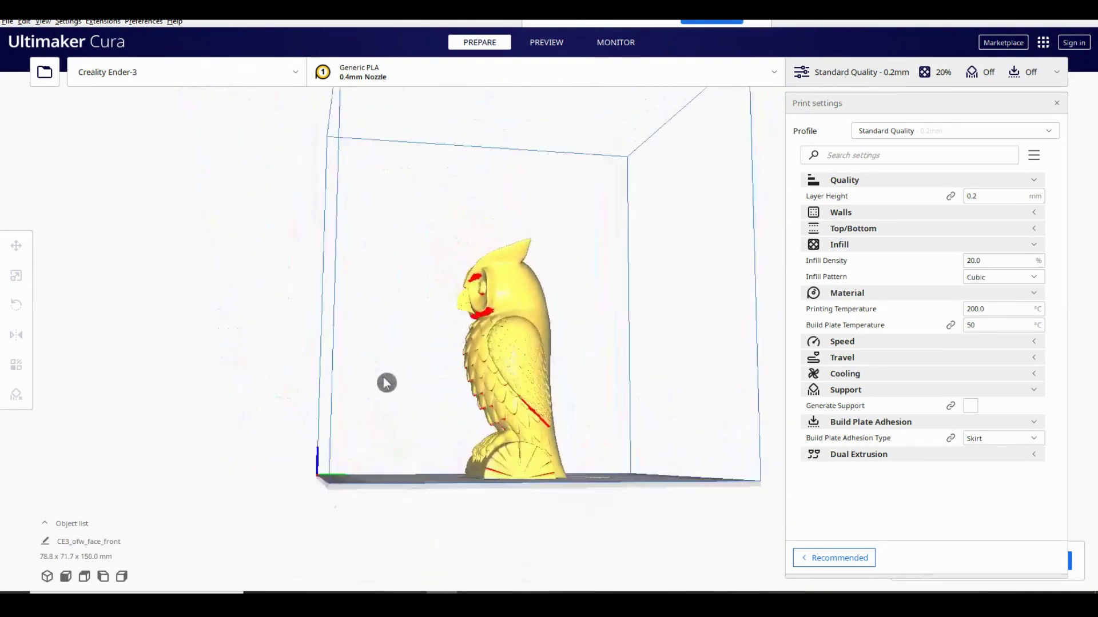
pyautogui.moveTo(385, 384); pyautogui.dragTo(760, 390, button='right')
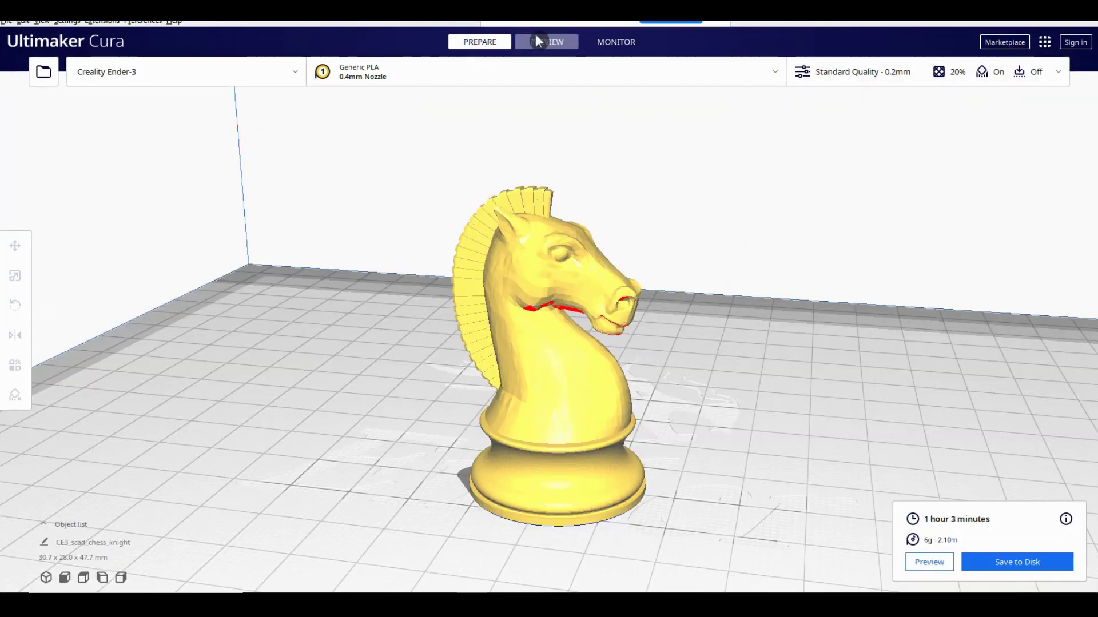
# Step: Compare the knight's sliced layers with its model from a low side angle
pyautogui.click(540, 40)
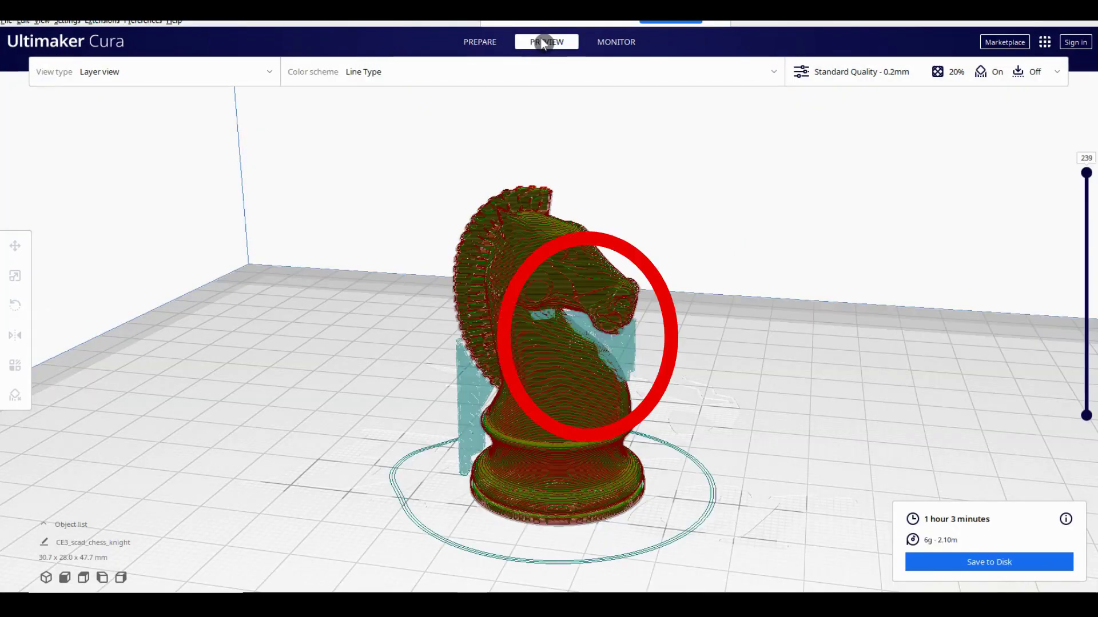
pyautogui.click(491, 44)
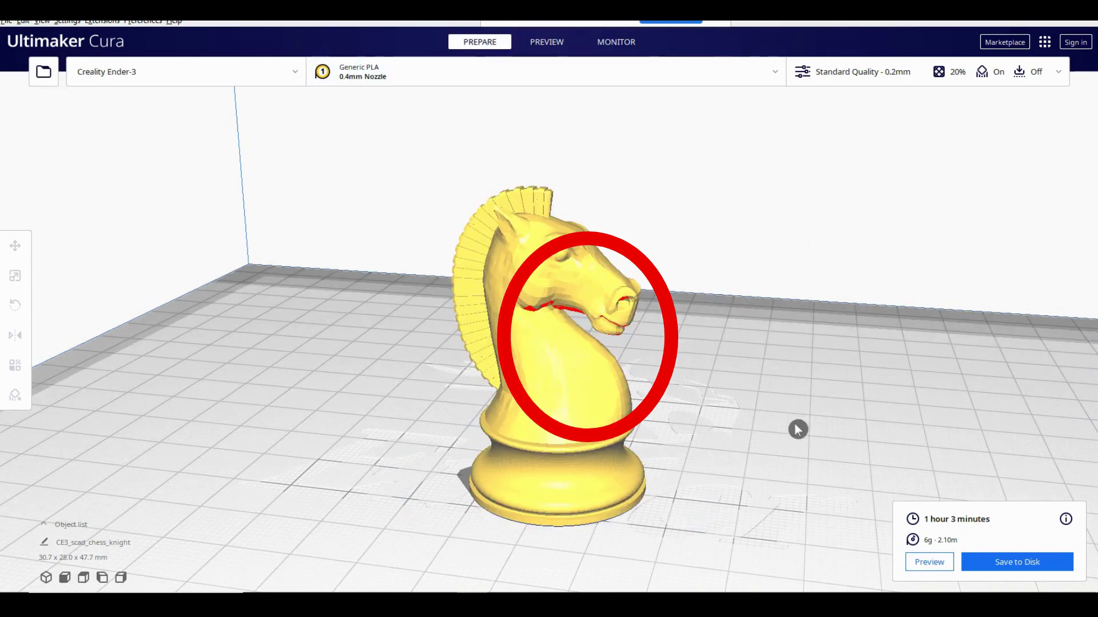
pyautogui.moveTo(797, 428)
pyautogui.mouseDown(button='right')
pyautogui.moveTo(743, 375)
pyautogui.moveTo(715, 390)
pyautogui.mouseUp(button='right')
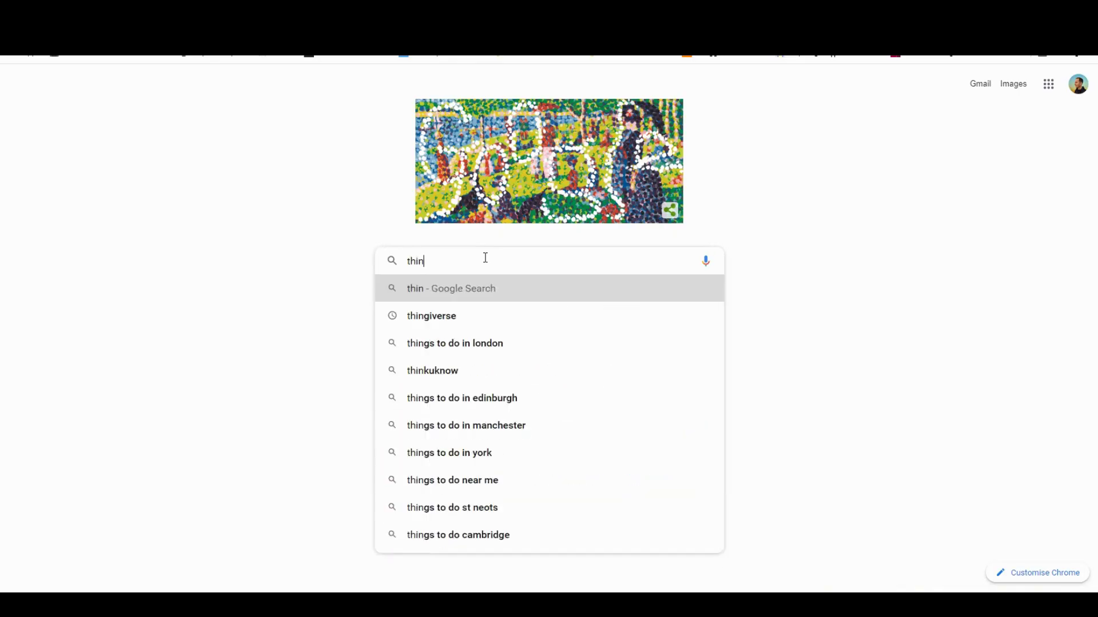
# Step: Search Thingiverse for 'calibration cube' and download the XYZ 20mm Calibration Cube zip
pyautogui.write('gi')
pyautogui.click(460, 316)
pyautogui.write('ca')
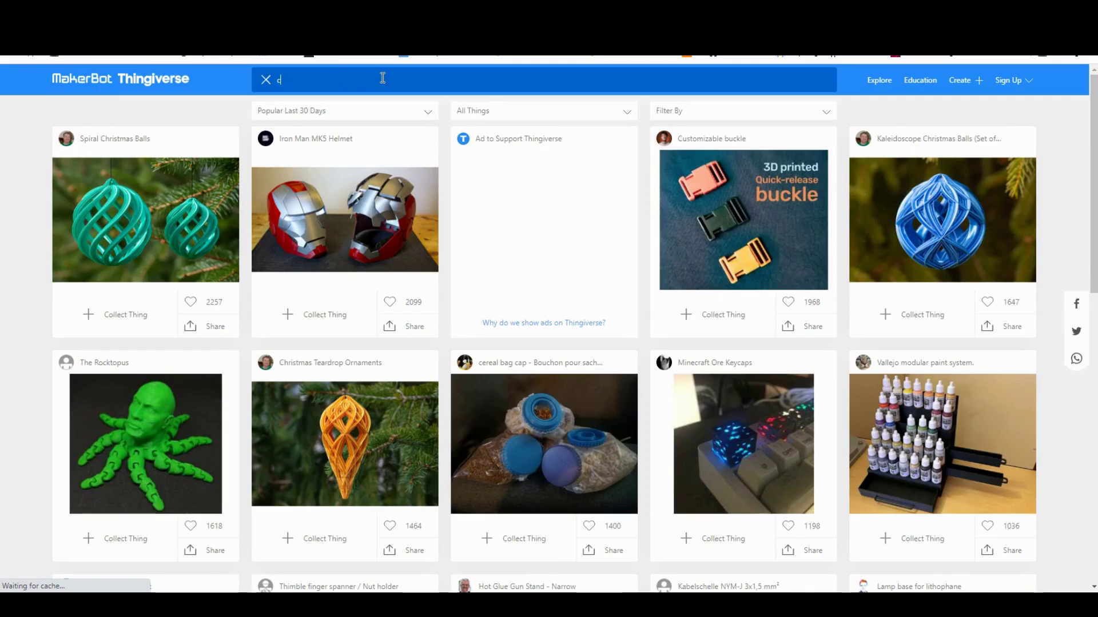
pyautogui.write('libration cube')
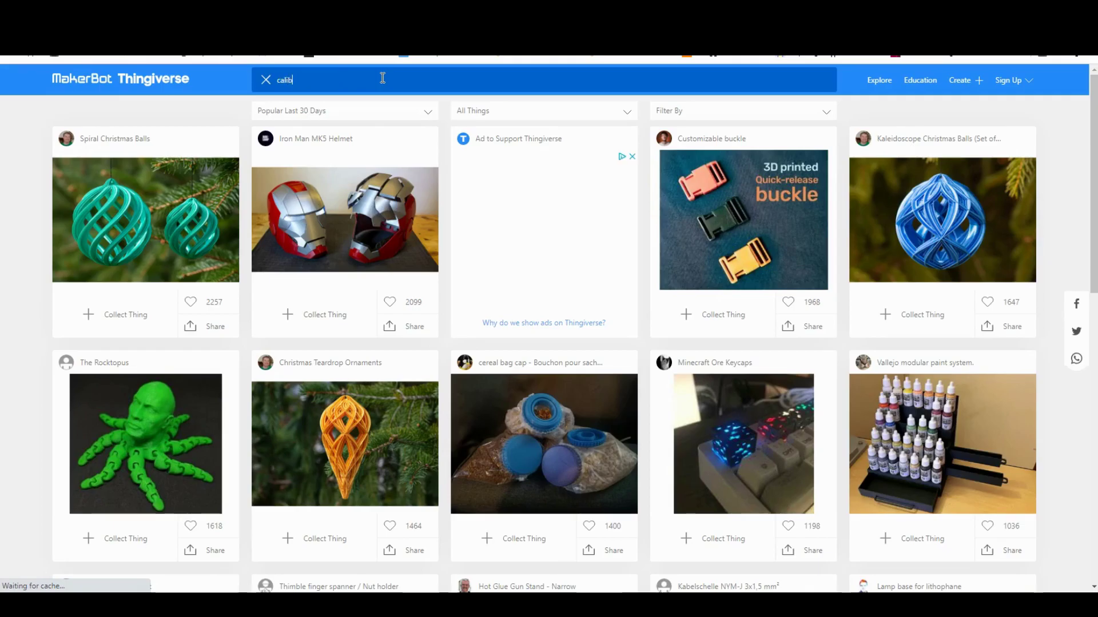
pyautogui.press('Return')
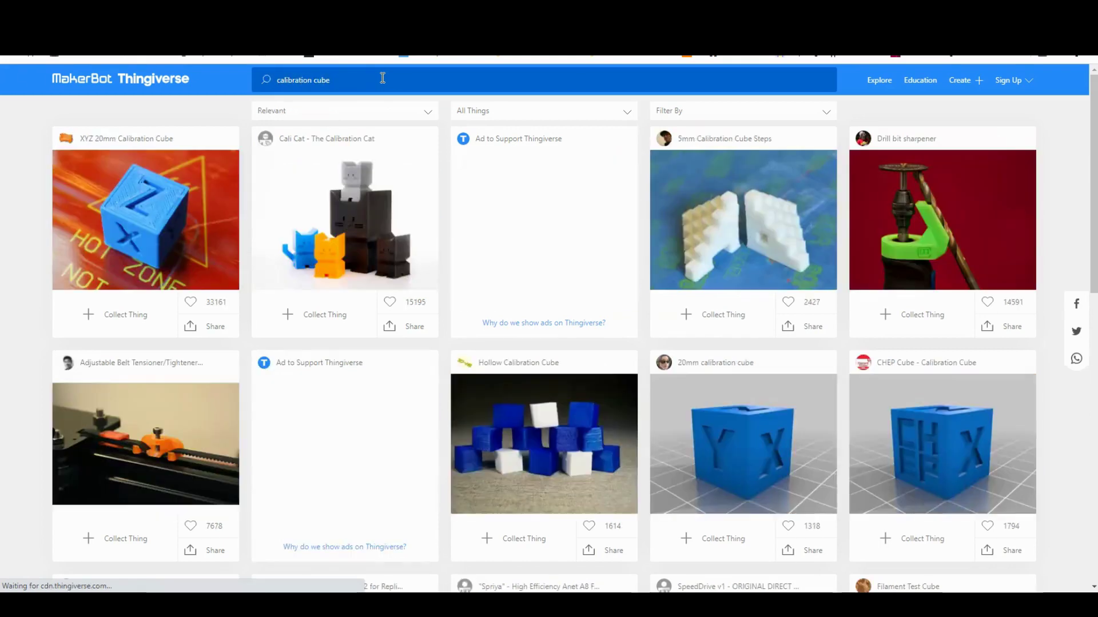
pyautogui.click(222, 164)
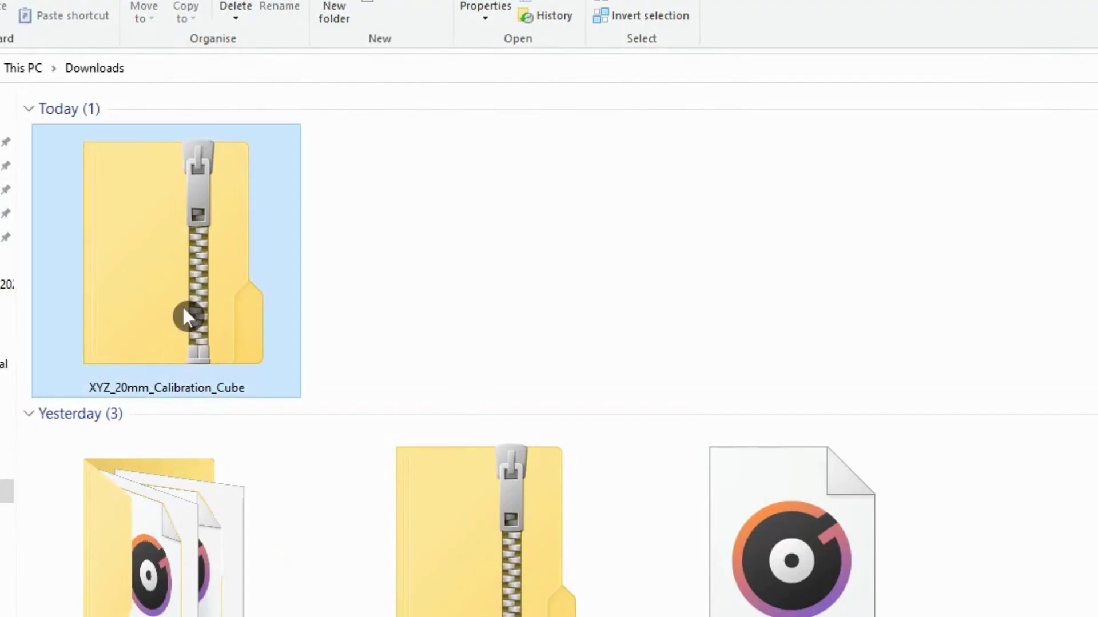
pyautogui.rightClick(182, 305)
# Step: Extract the zip and open Calibration_Cube > files > xyzCalibration_cube onto the plate
pyautogui.click(235, 463)
pyautogui.click(916, 584)
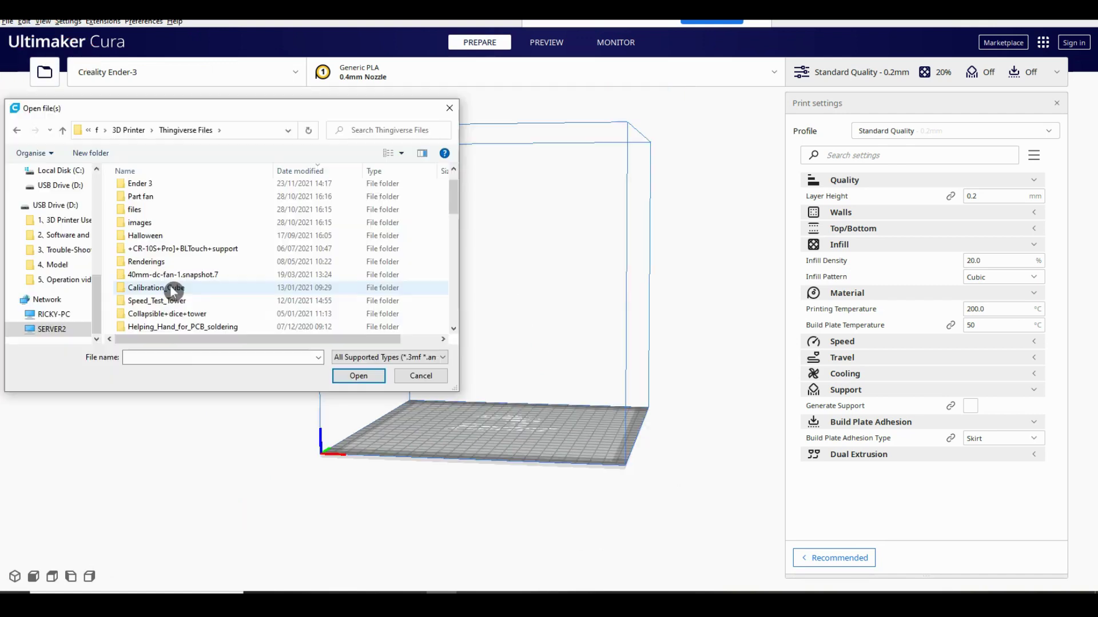
pyautogui.doubleClick(155, 288)
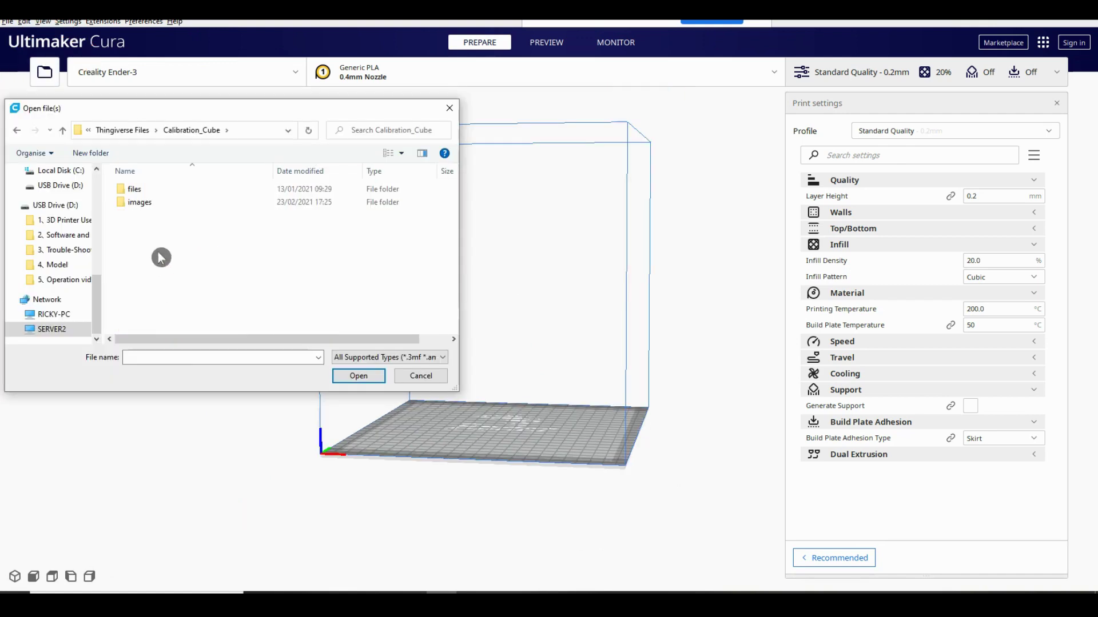
pyautogui.doubleClick(135, 189)
pyautogui.click(135, 191)
pyautogui.doubleClick(135, 189)
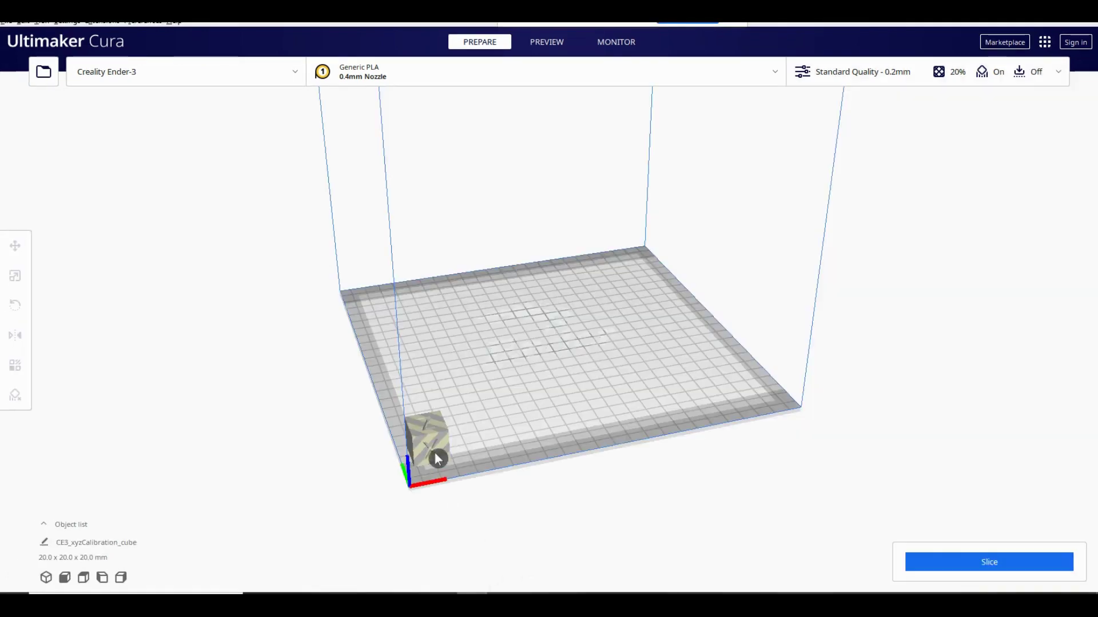
# Step: Centre the calibration cube on the build plate with Center Selected
pyautogui.click(436, 433)
pyautogui.rightClick(434, 429)
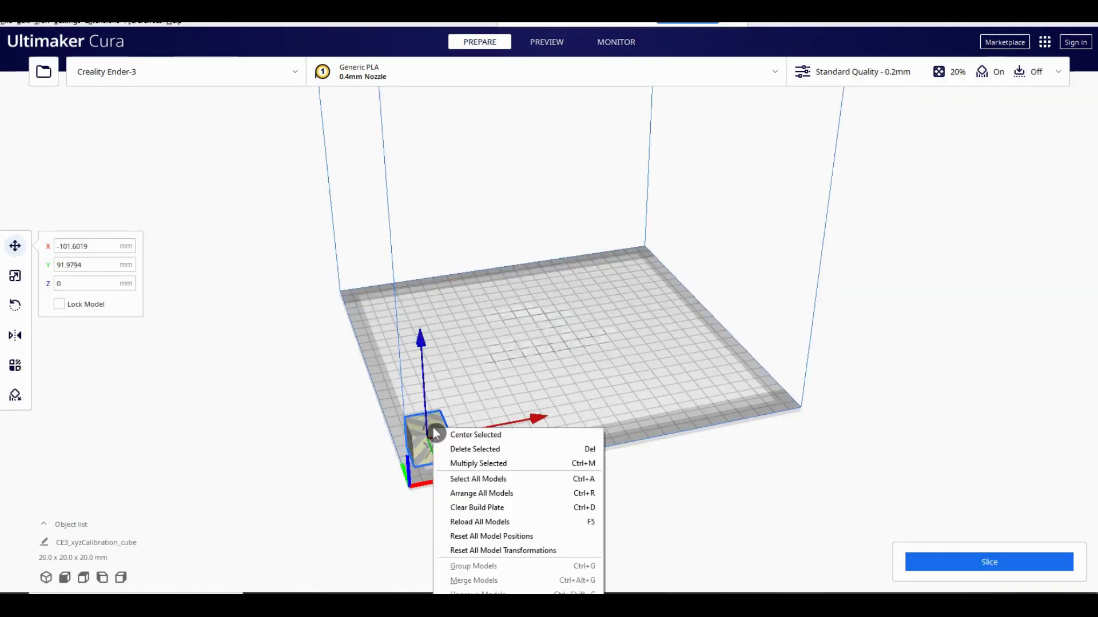
pyautogui.click(469, 434)
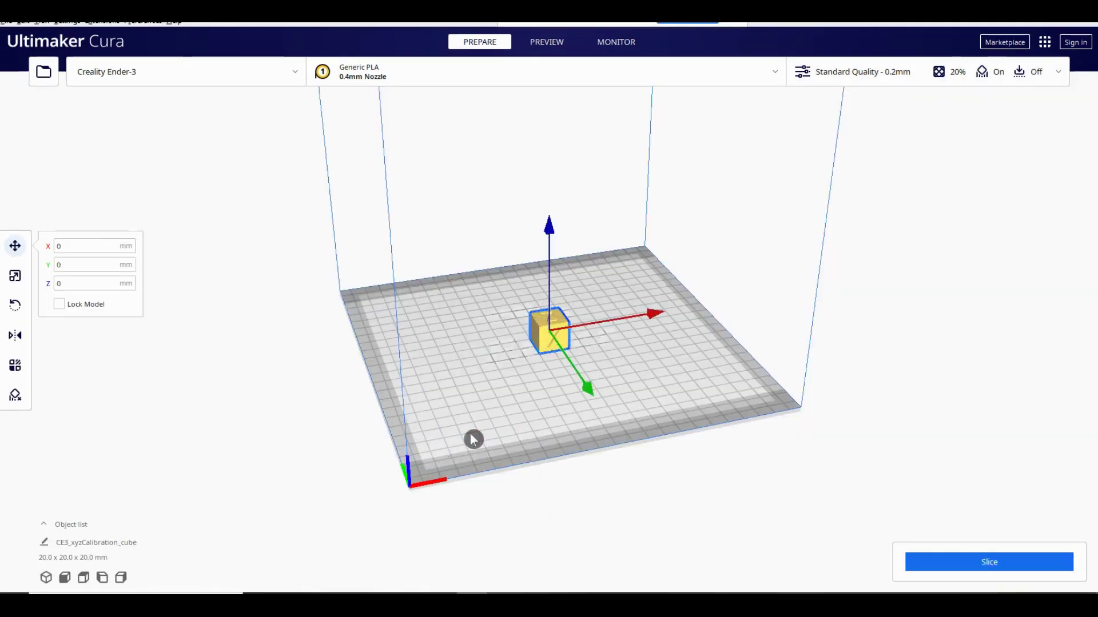
pyautogui.click(605, 502)
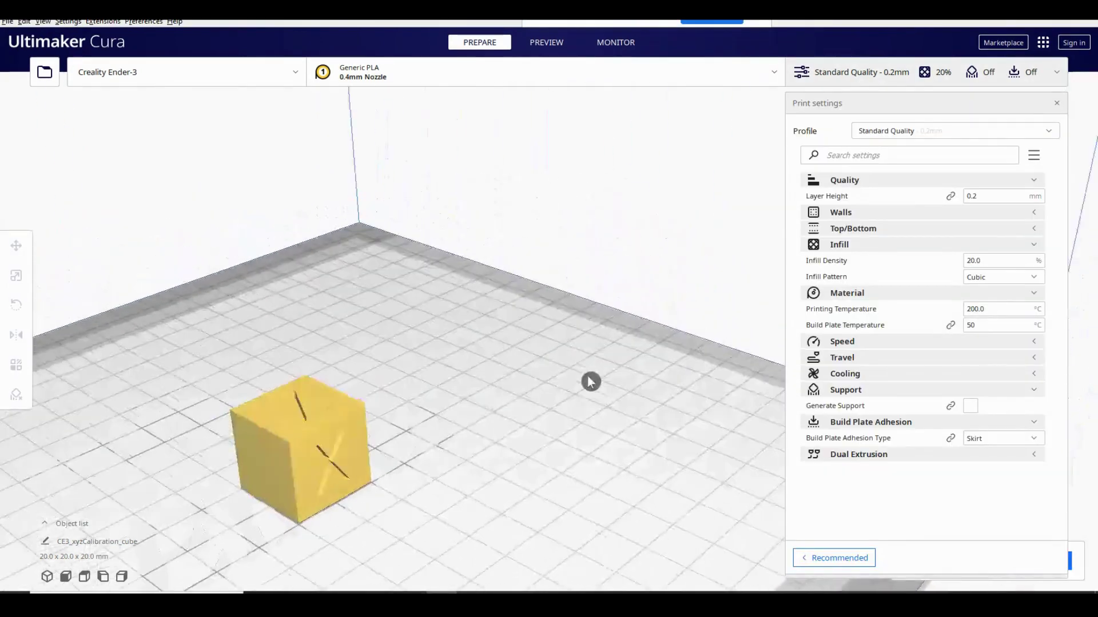
pyautogui.scroll(-8, 671, 335)
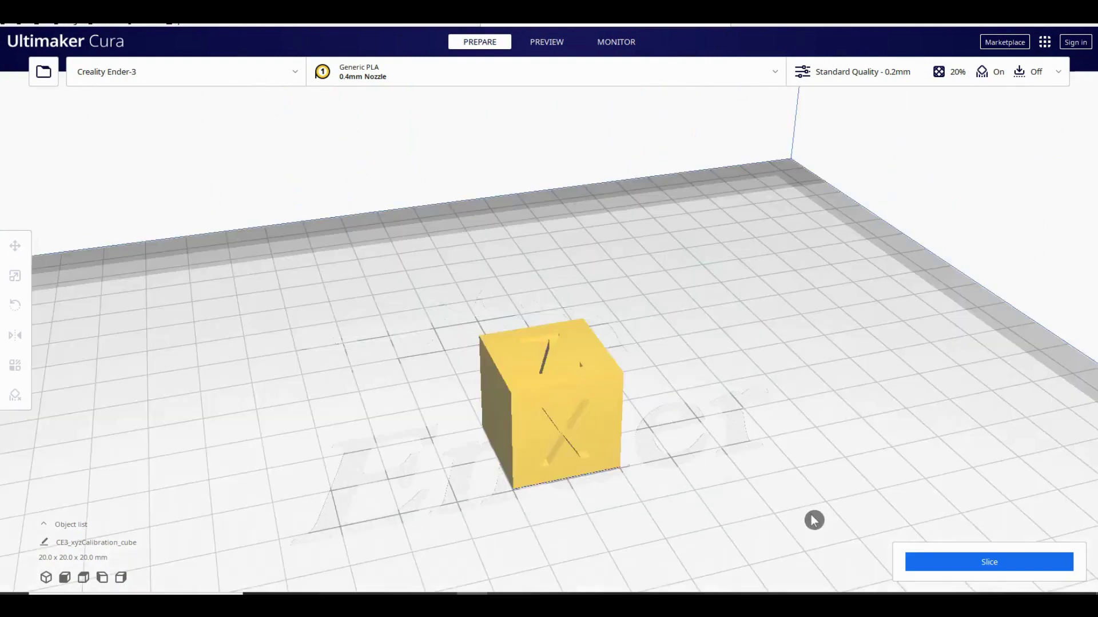
pyautogui.scroll(-6, 814, 520)
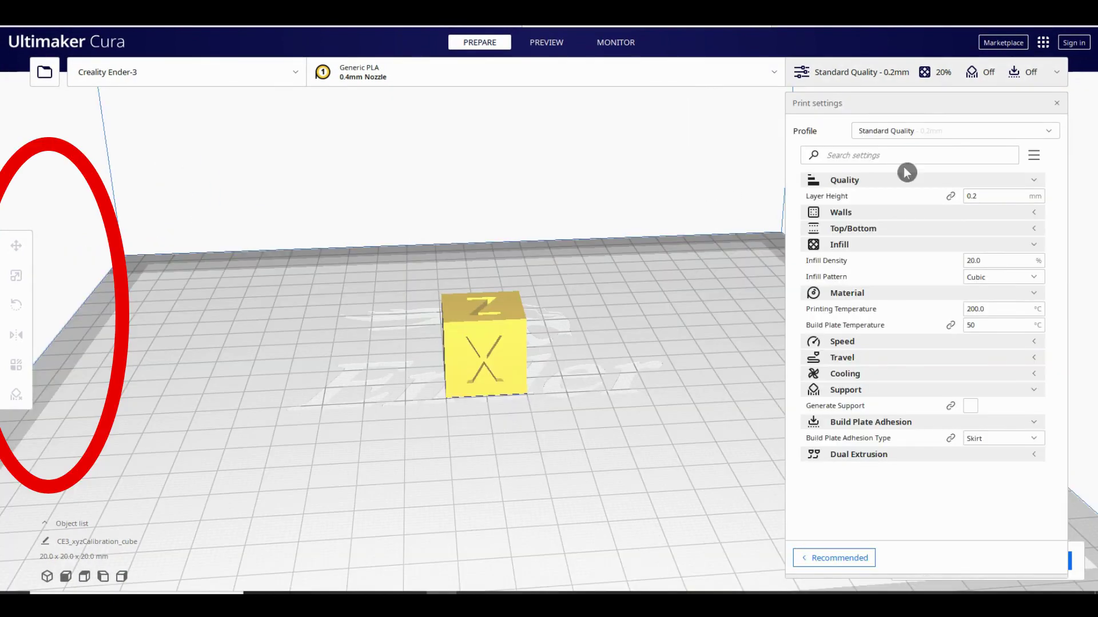
pyautogui.click(491, 356)
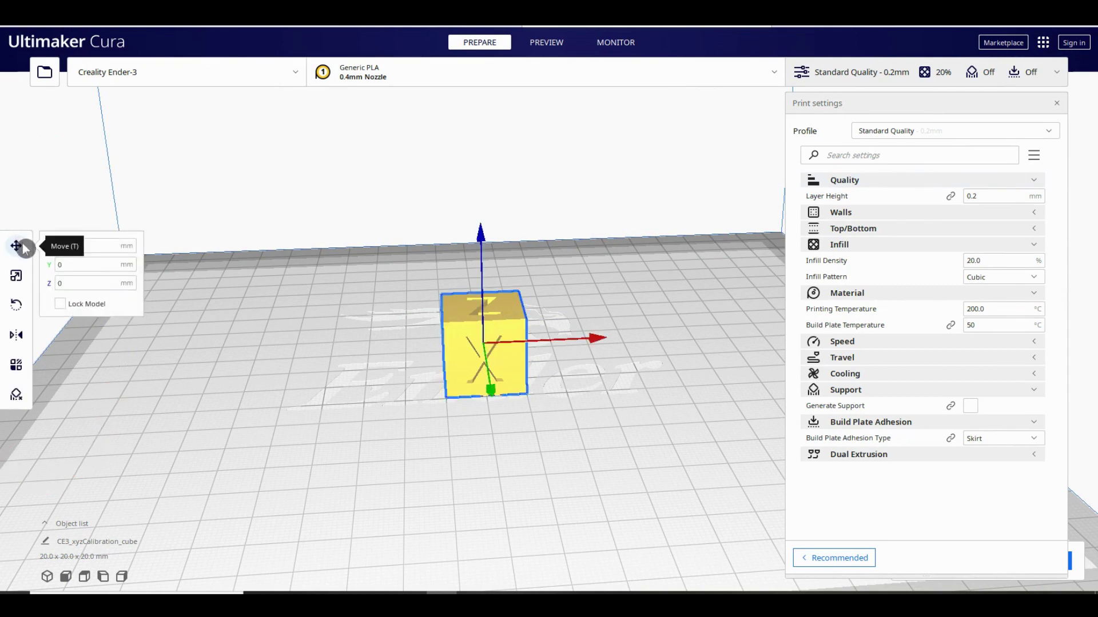
# Step: Nudge the cube along X and Y, scale it to about 37 mm, then back to 20 mm
pyautogui.click(78, 282)
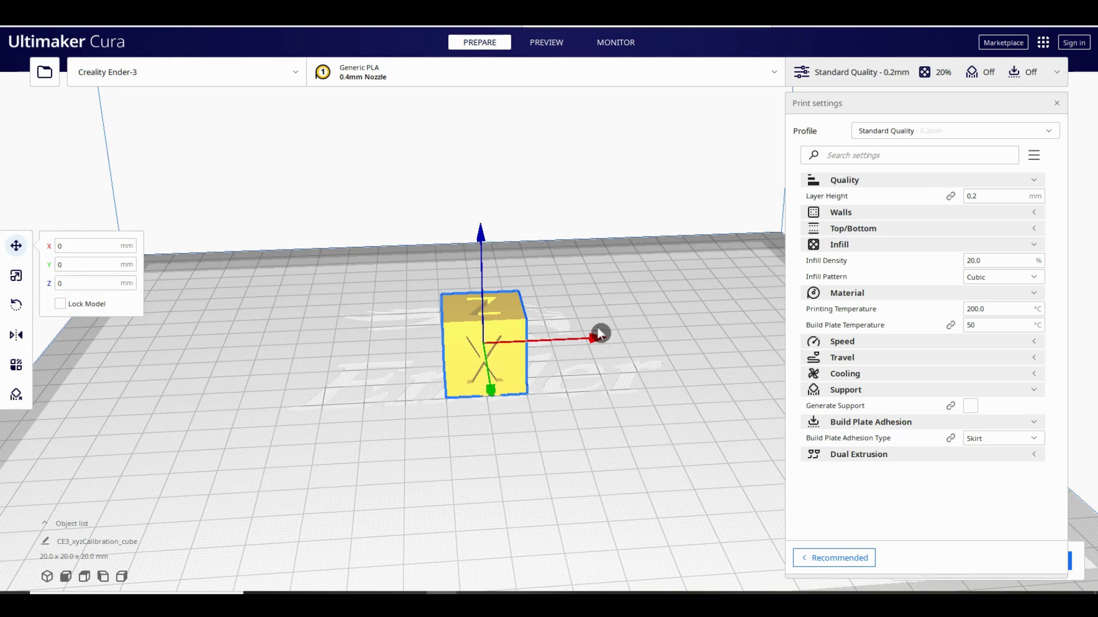
pyautogui.moveTo(602, 339)
pyautogui.mouseDown()
pyautogui.moveTo(739, 342)
pyautogui.moveTo(598, 341)
pyautogui.mouseUp()
pyautogui.moveTo(481, 386); pyautogui.dragTo(492, 482)
pyautogui.click(21, 278)
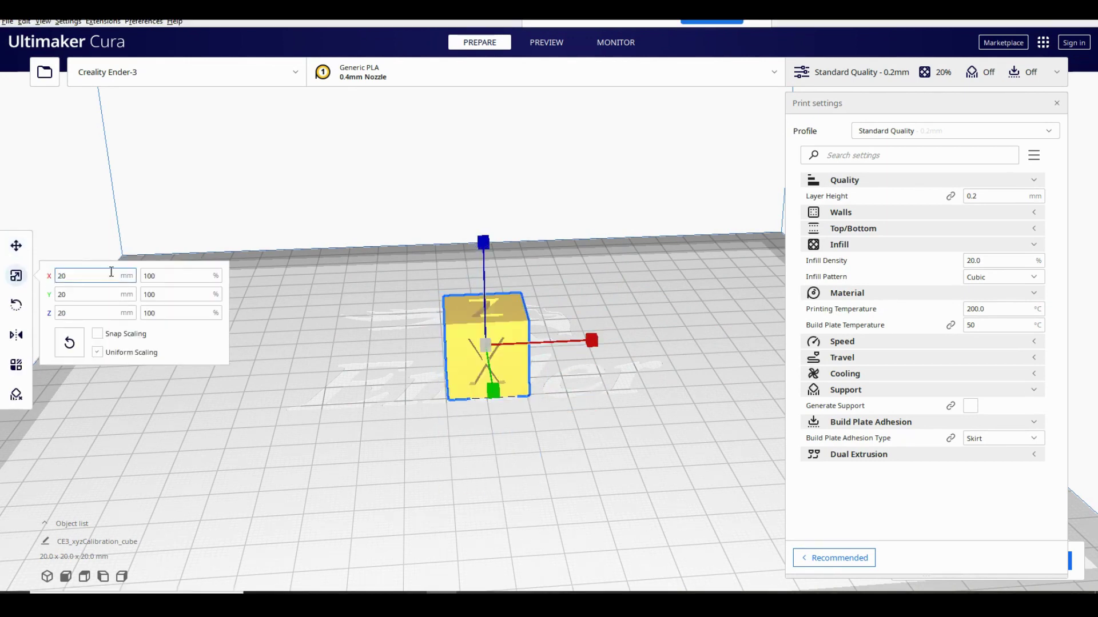
pyautogui.moveTo(483, 245); pyautogui.dragTo(472, 102)
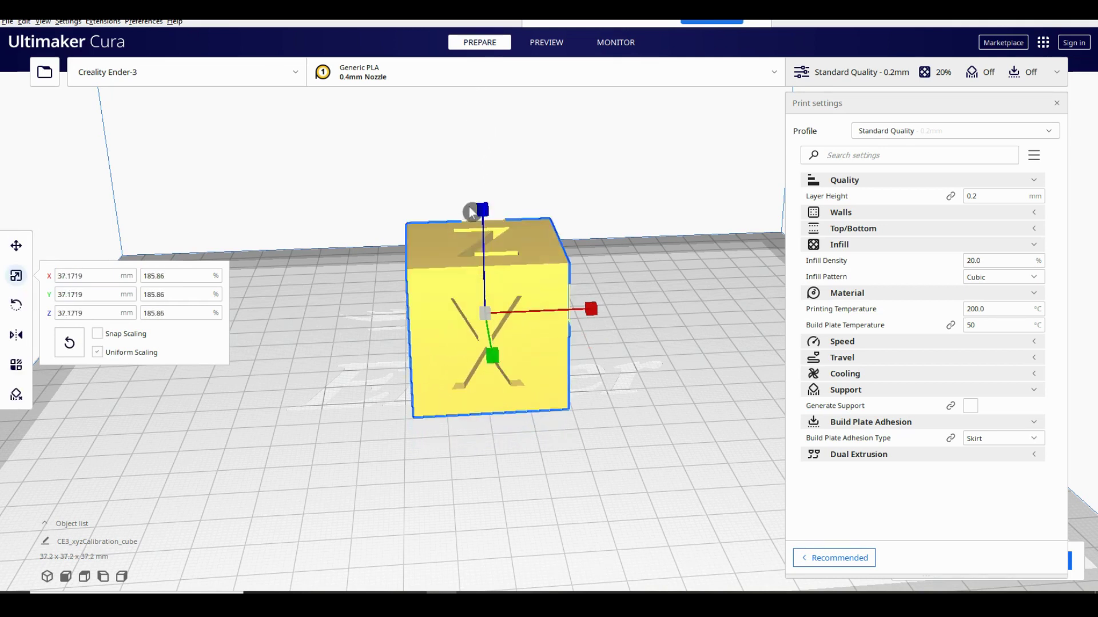
pyautogui.moveTo(482, 208); pyautogui.dragTo(481, 276)
# Step: Rotate the cube about 90 degrees and check more of the sliced layers
pyautogui.click(18, 307)
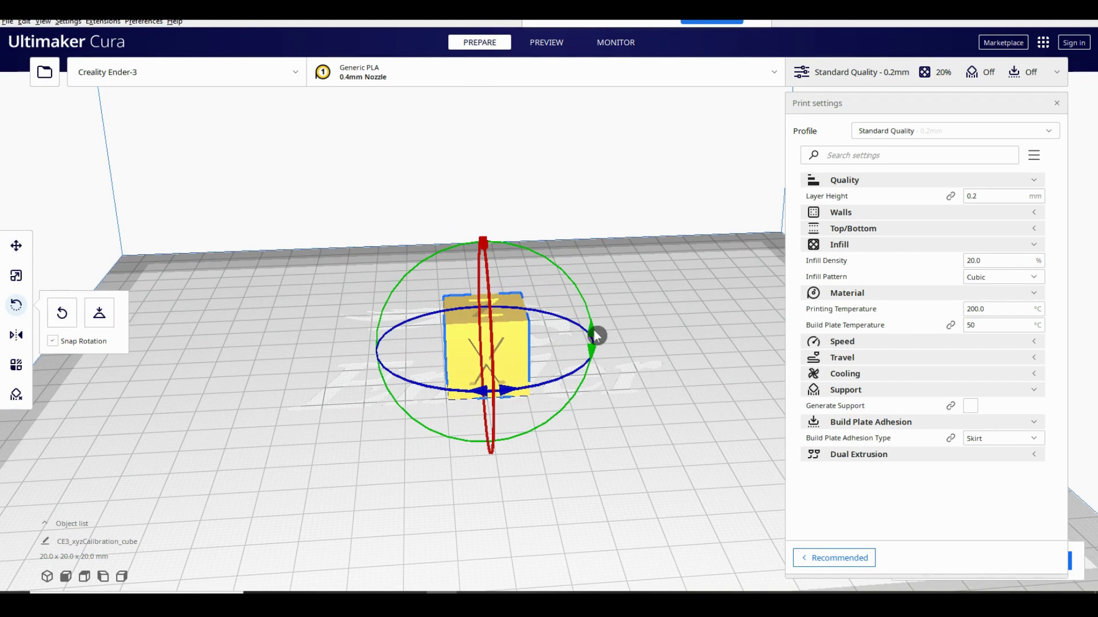
pyautogui.moveTo(594, 335); pyautogui.dragTo(595, 337)
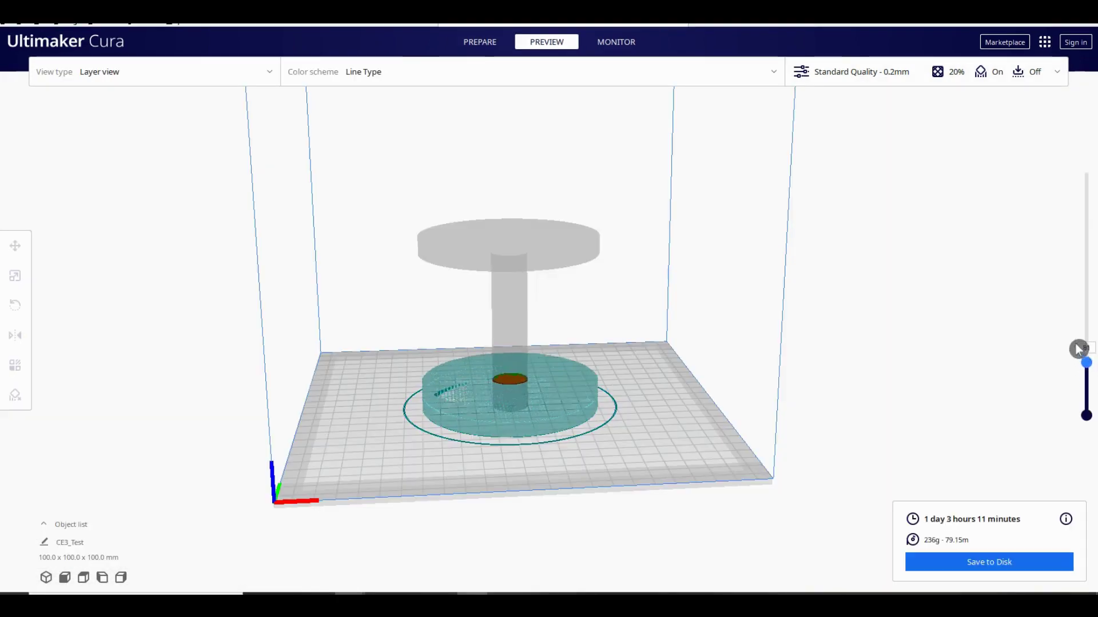
pyautogui.moveTo(1076, 347); pyautogui.dragTo(1056, 169)
pyautogui.click(480, 42)
# Step: Flip the CE3_Test model 180° onto its disc, slice it and step up through the layers
pyautogui.click(497, 264)
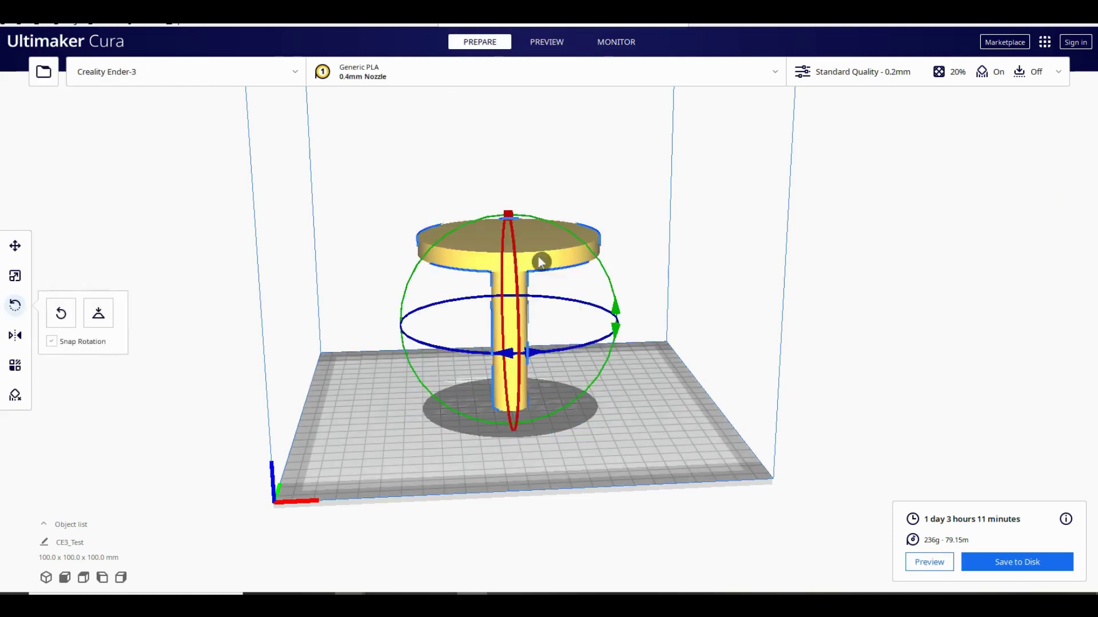
pyautogui.moveTo(620, 311); pyautogui.dragTo(620, 313)
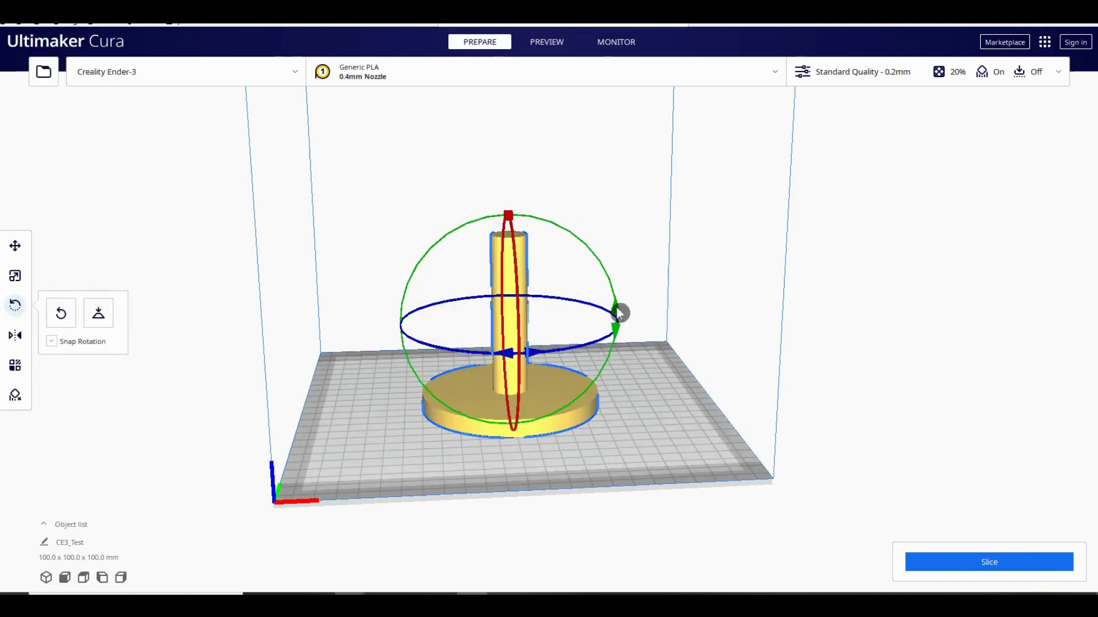
pyautogui.click(693, 317)
pyautogui.click(1005, 565)
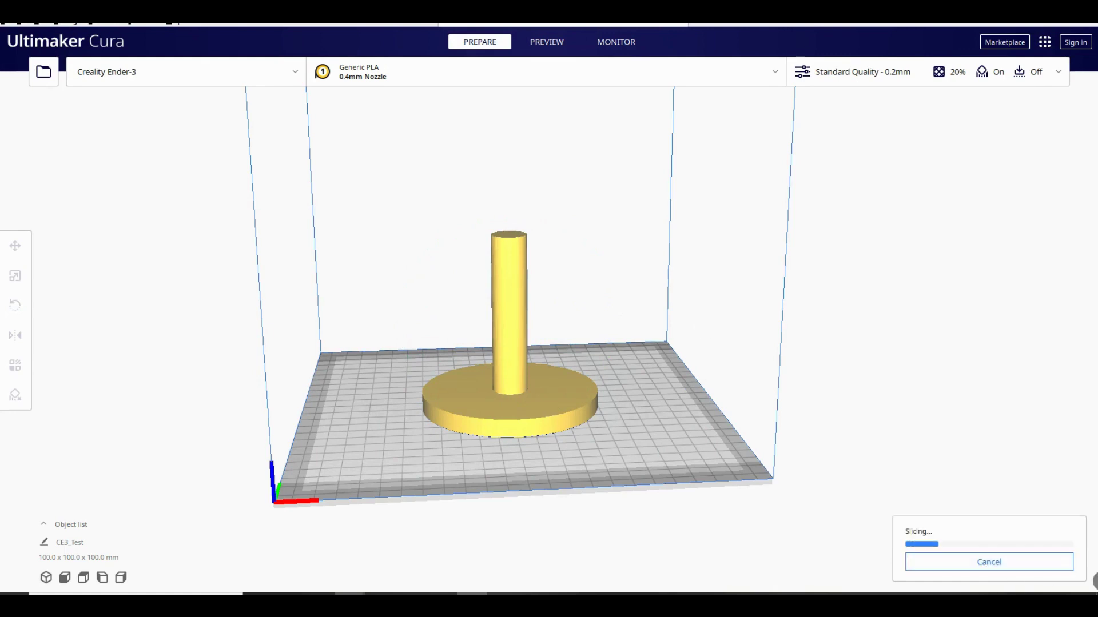
pyautogui.click(943, 562)
pyautogui.moveTo(1085, 389); pyautogui.dragTo(1085, 183)
pyautogui.moveTo(1085, 183); pyautogui.dragTo(1085, 176)
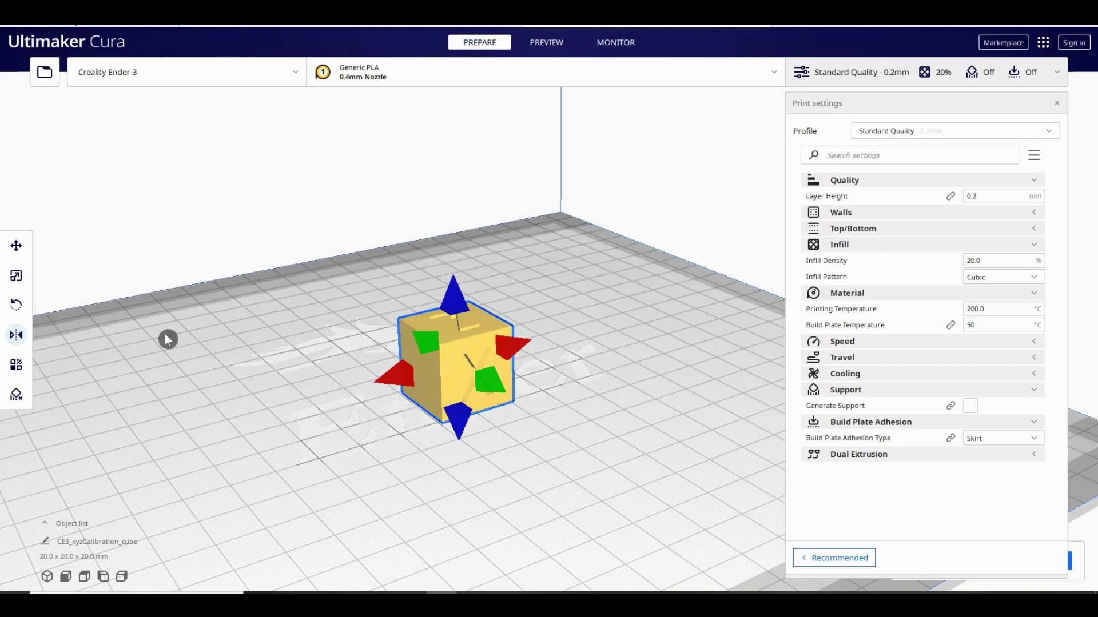
# Step: Add a support blocker under the horse's jaw using the Per Model Settings tools
pyautogui.click(12, 370)
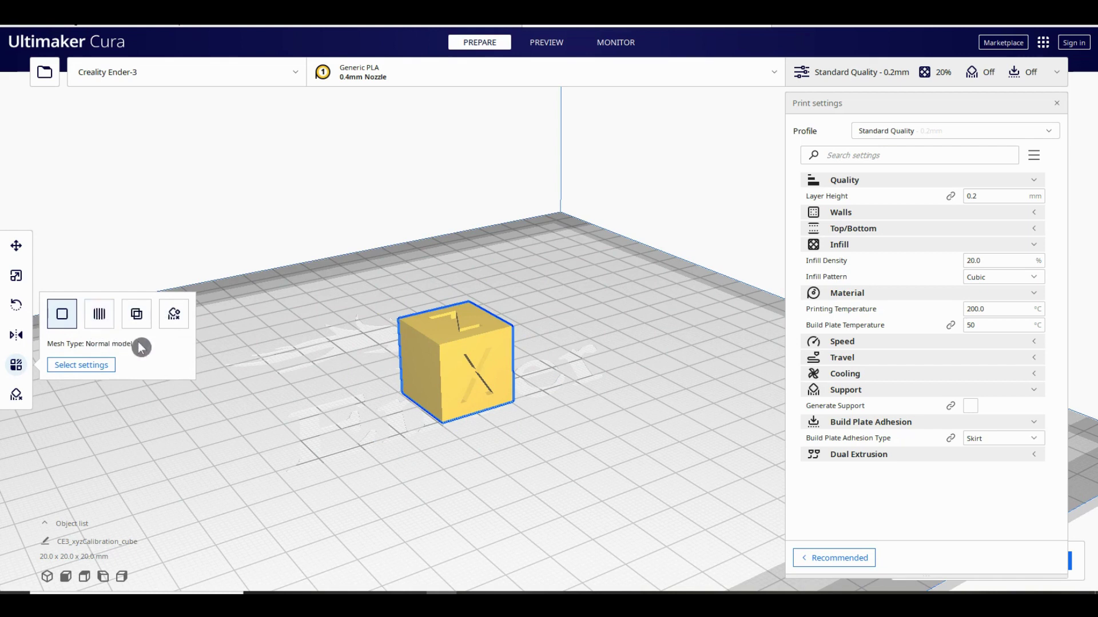
pyautogui.click(17, 395)
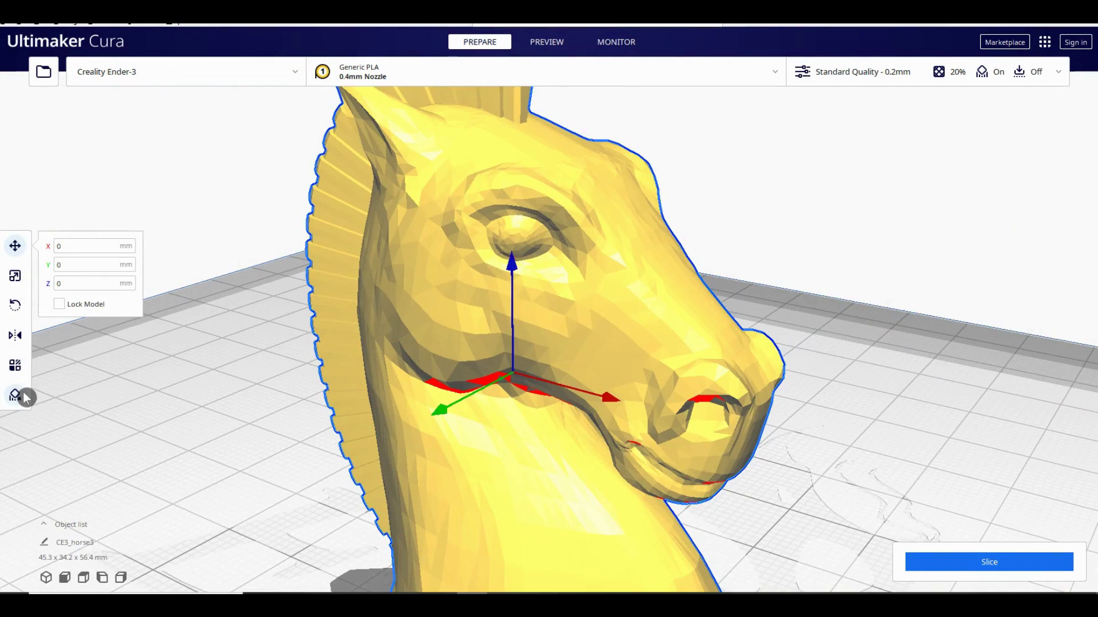
pyautogui.click(16, 394)
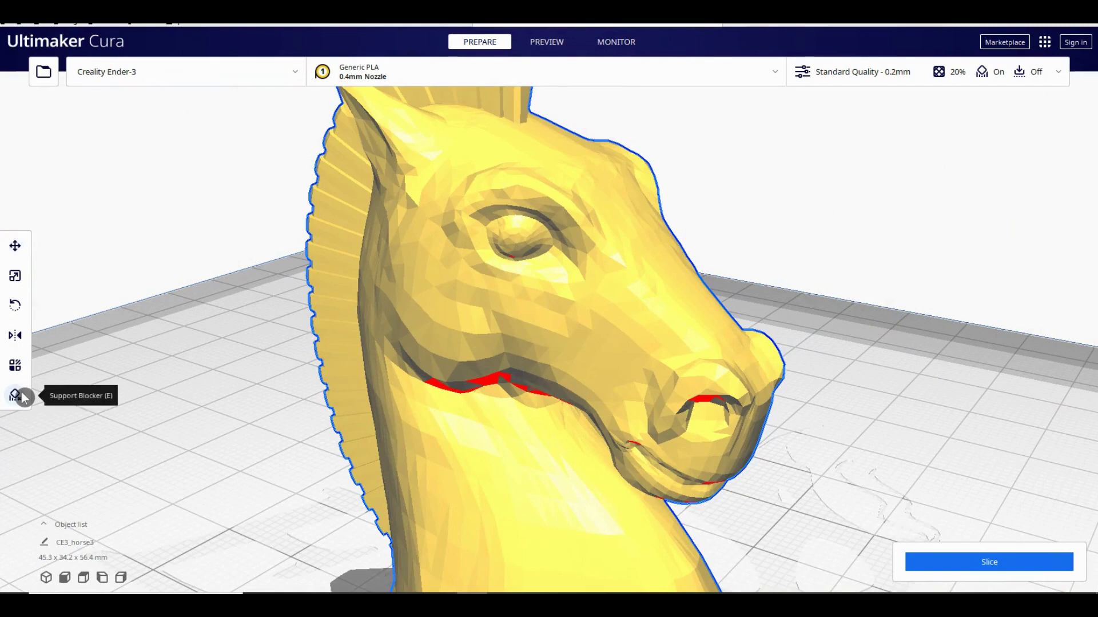
pyautogui.click(570, 420)
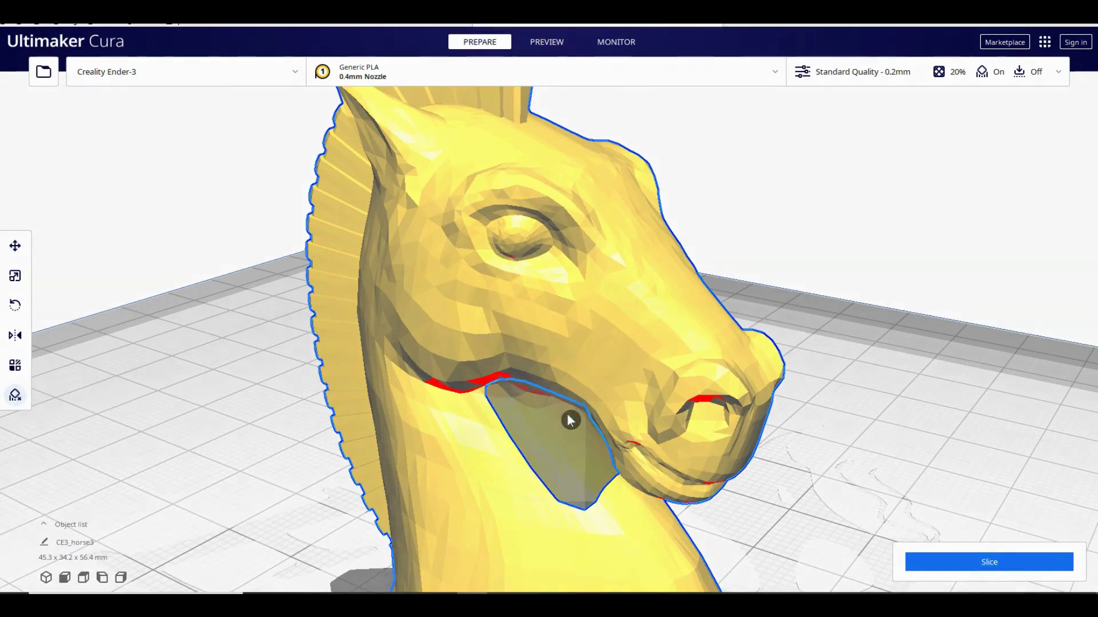
# Step: Slice the horse with the blocker and view its layer preview side-on
pyautogui.scroll(-5, 570, 420)
pyautogui.click(1000, 562)
pyautogui.click(547, 42)
pyautogui.moveTo(760, 395); pyautogui.dragTo(856, 348, button='right')
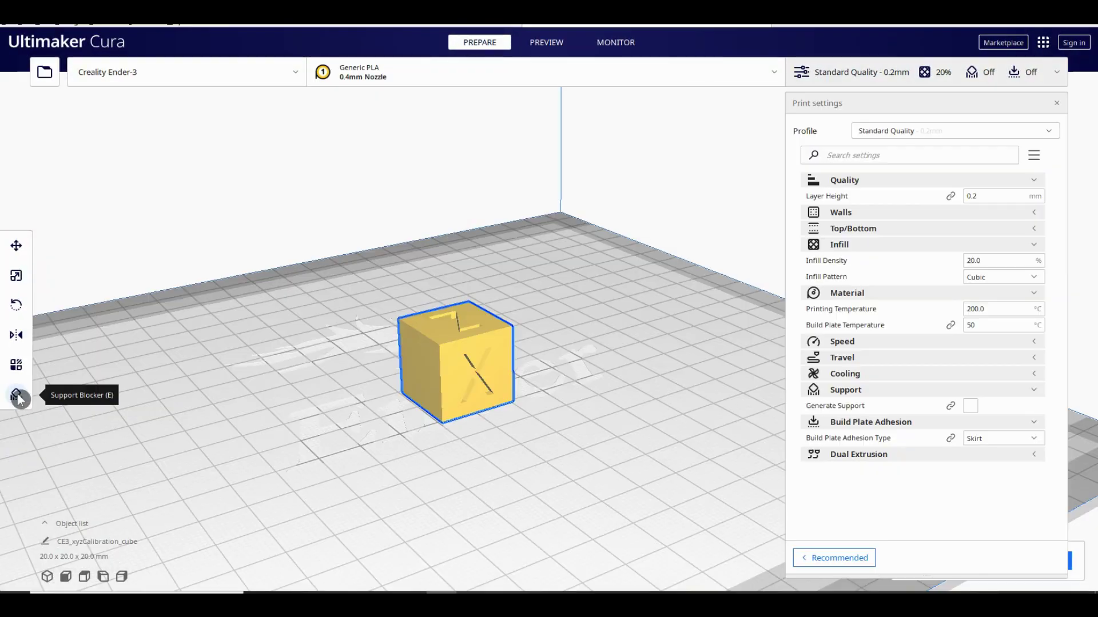
pyautogui.click(17, 396)
pyautogui.click(17, 395)
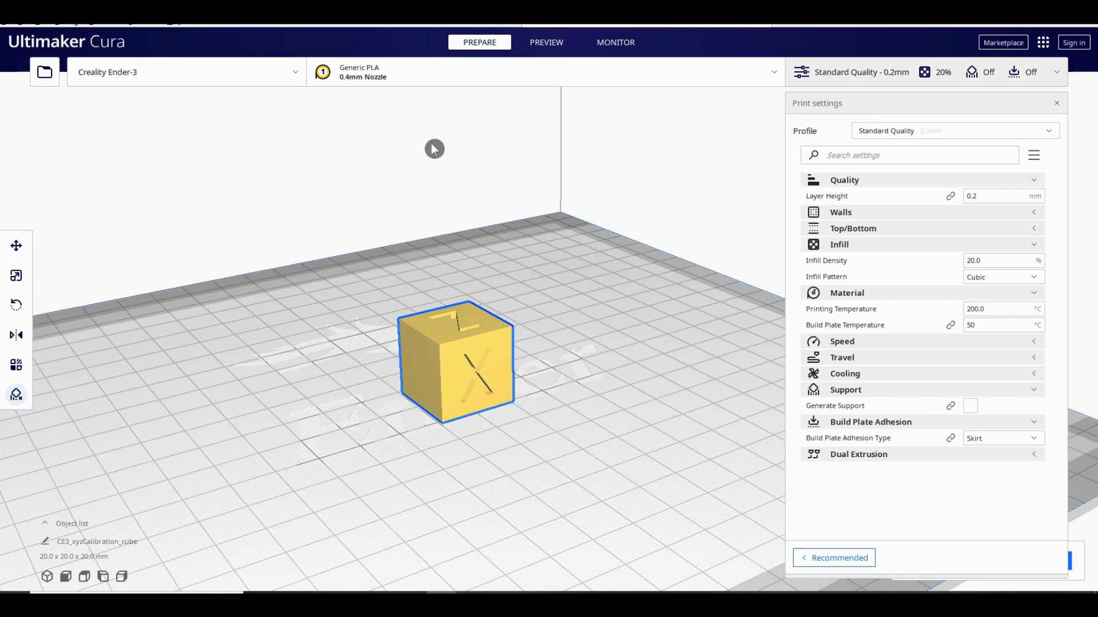
pyautogui.click(980, 325)
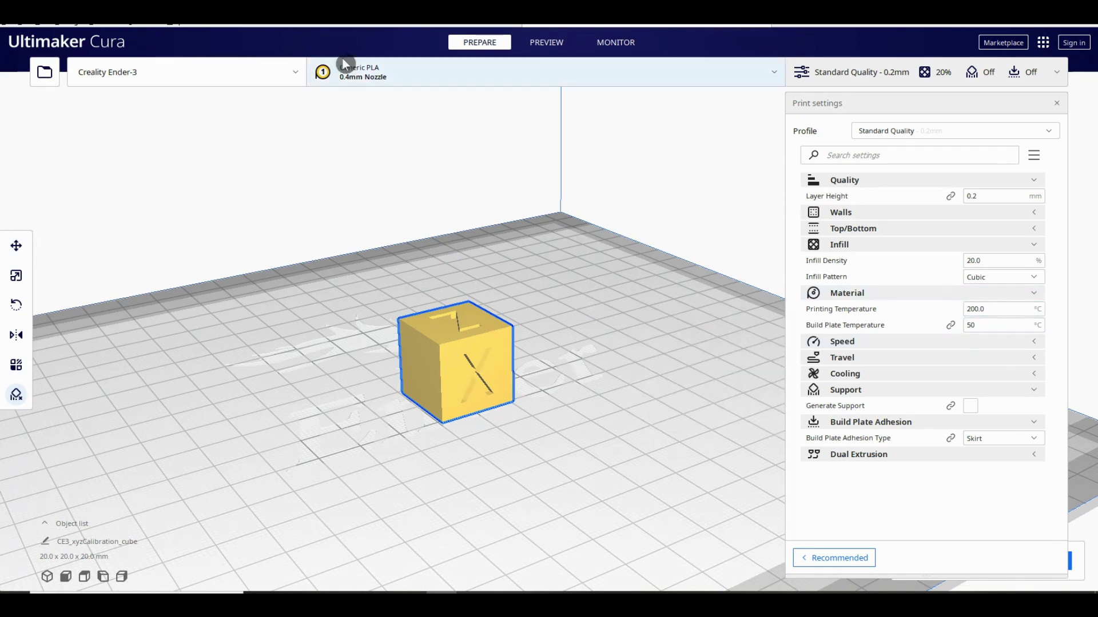
pyautogui.click(479, 83)
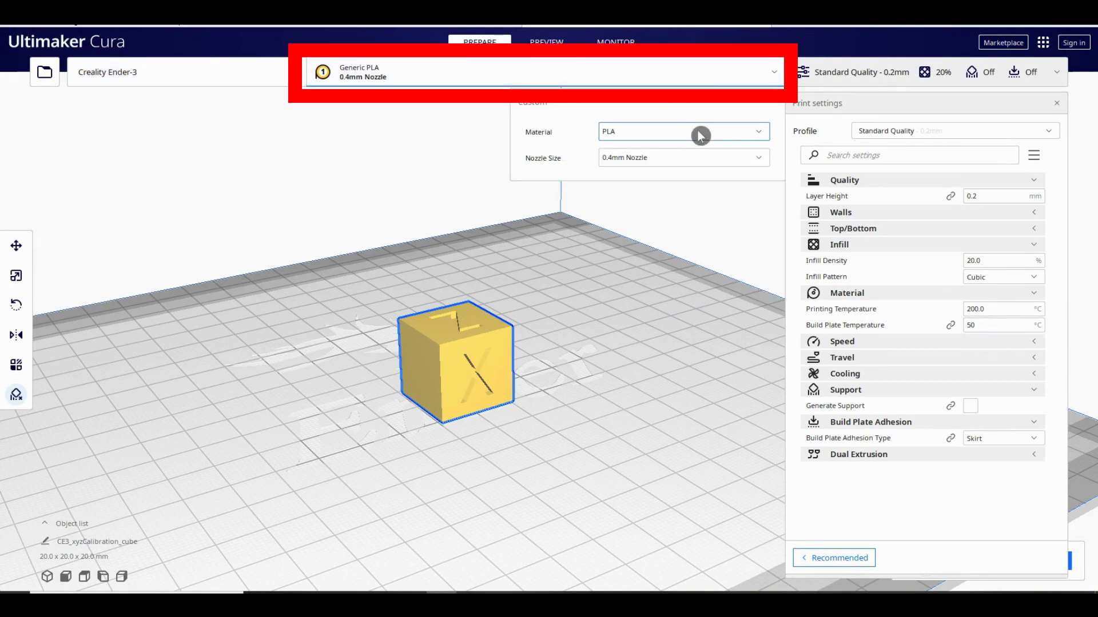
pyautogui.click(763, 131)
pyautogui.moveTo(850, 383)
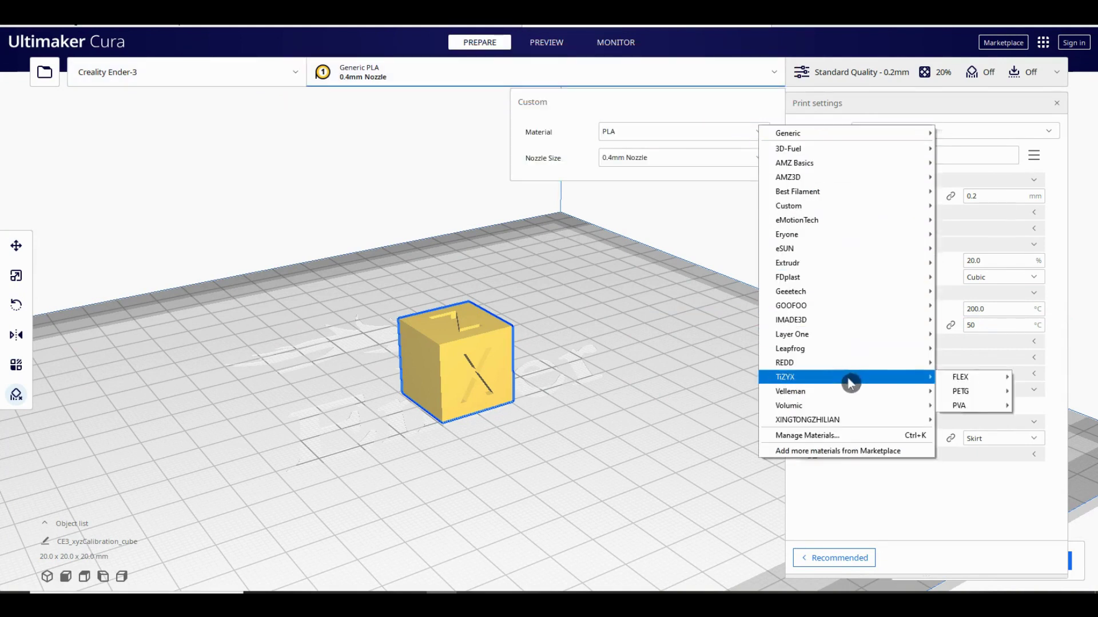
pyautogui.click(684, 109)
pyautogui.click(762, 153)
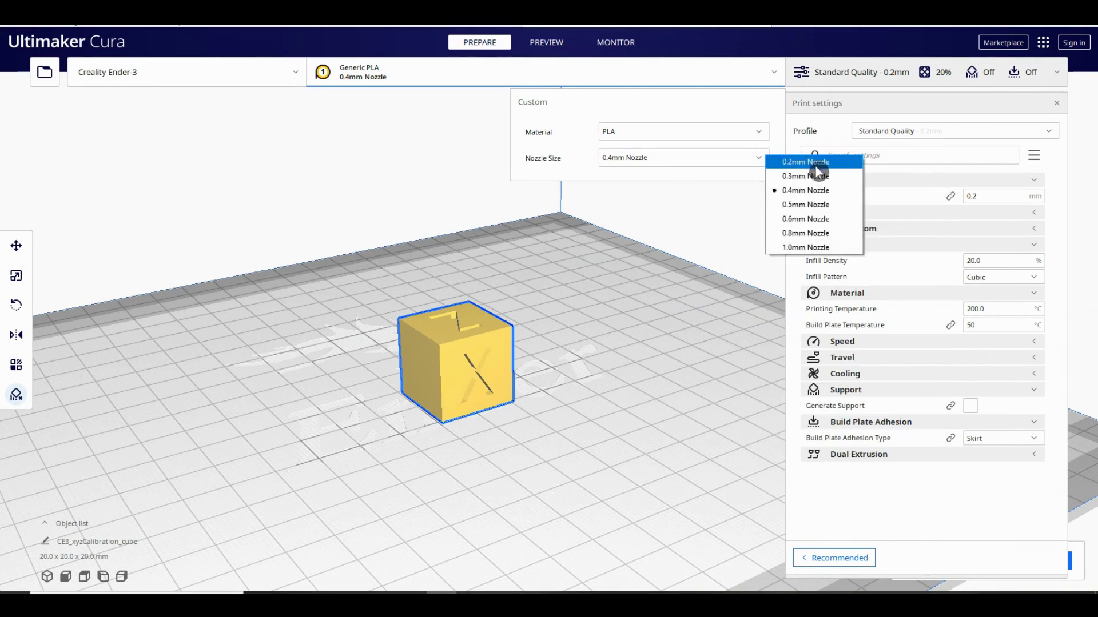
pyautogui.click(741, 179)
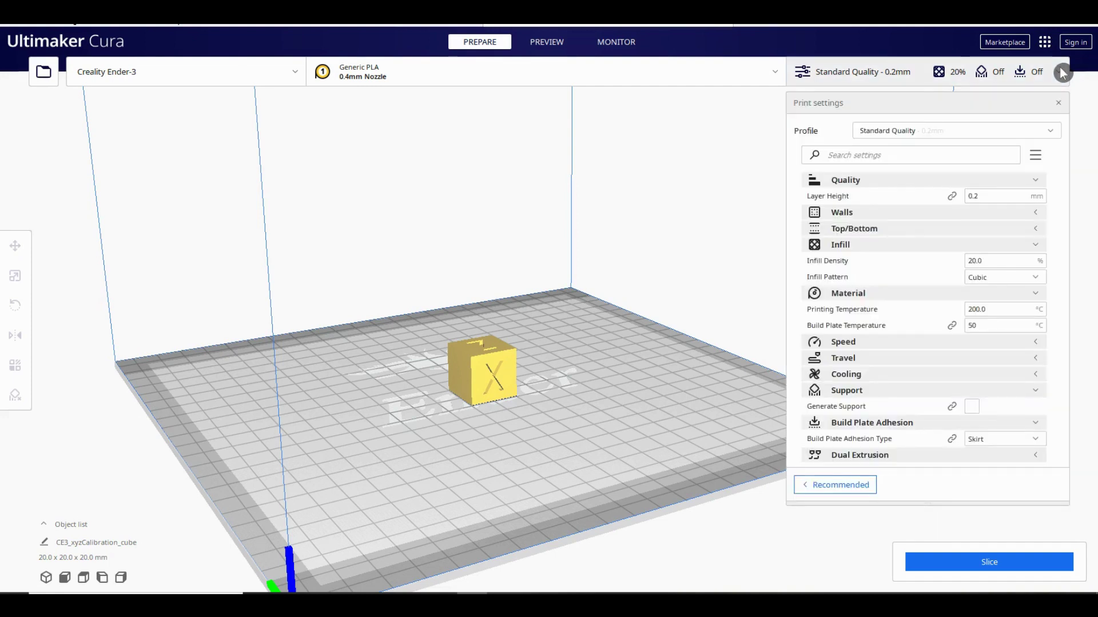
pyautogui.click(1060, 131)
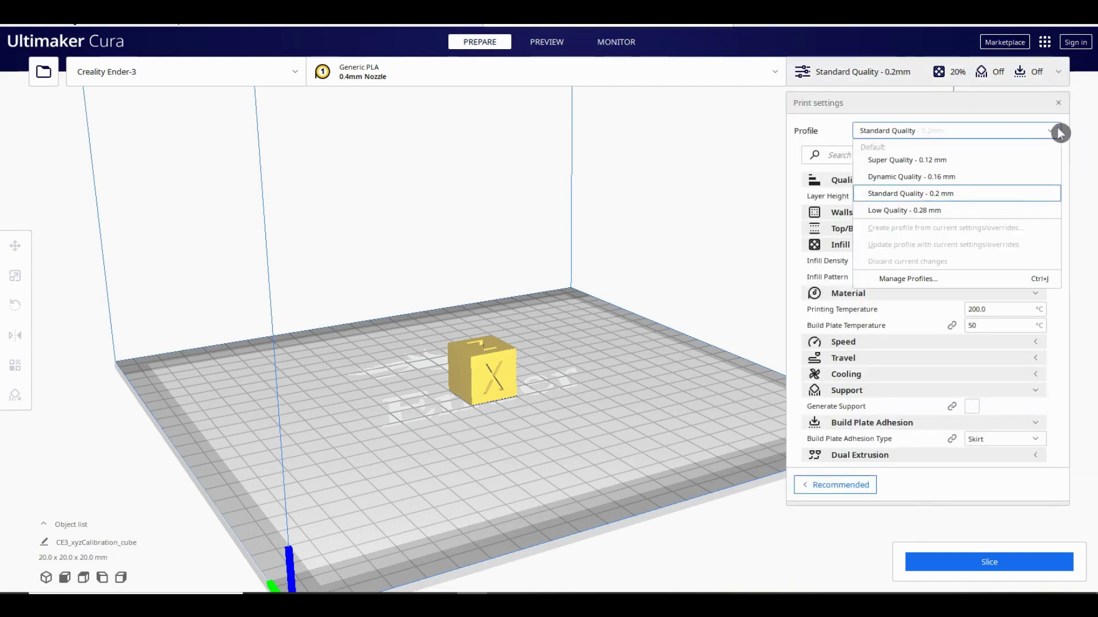
pyautogui.click(940, 194)
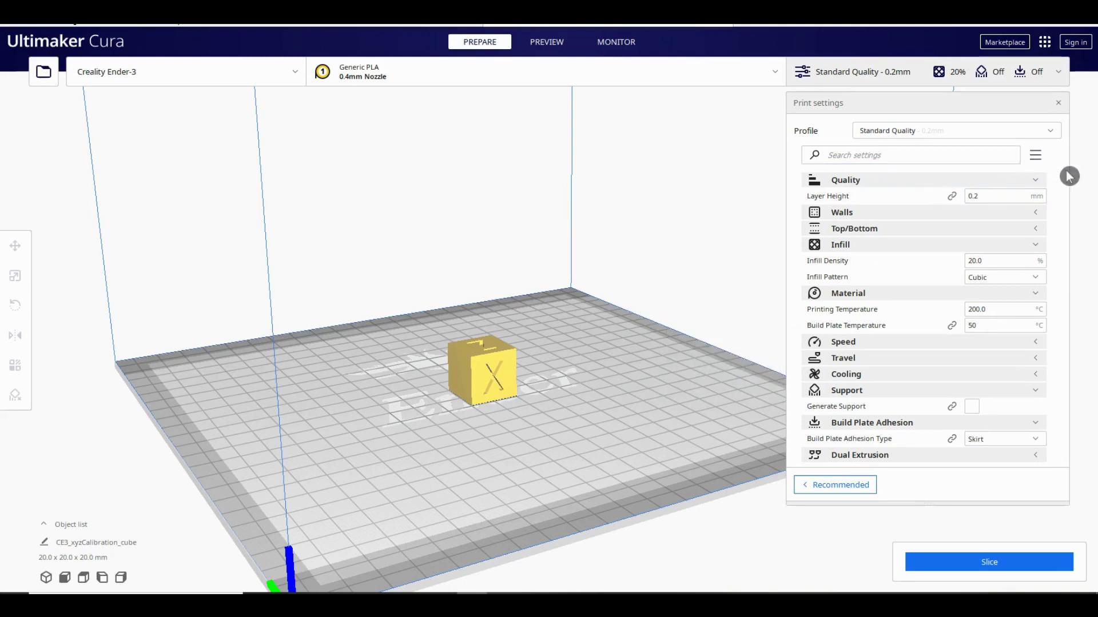
pyautogui.click(1009, 194)
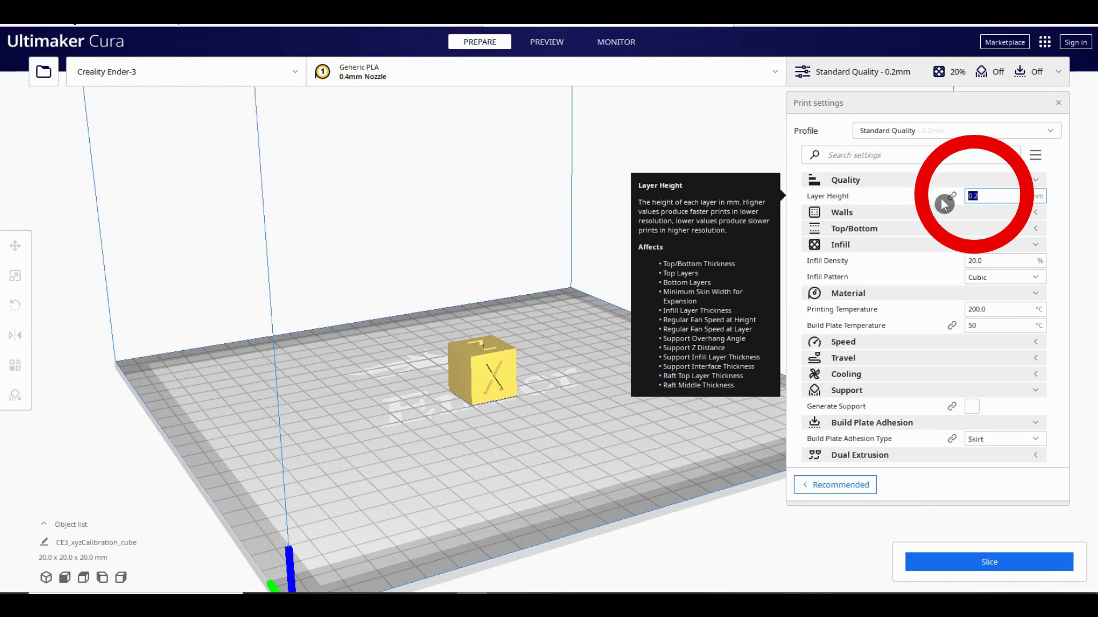
# Step: Inspect the cube's Infill Density setting and the available infill patterns
pyautogui.click(1006, 259)
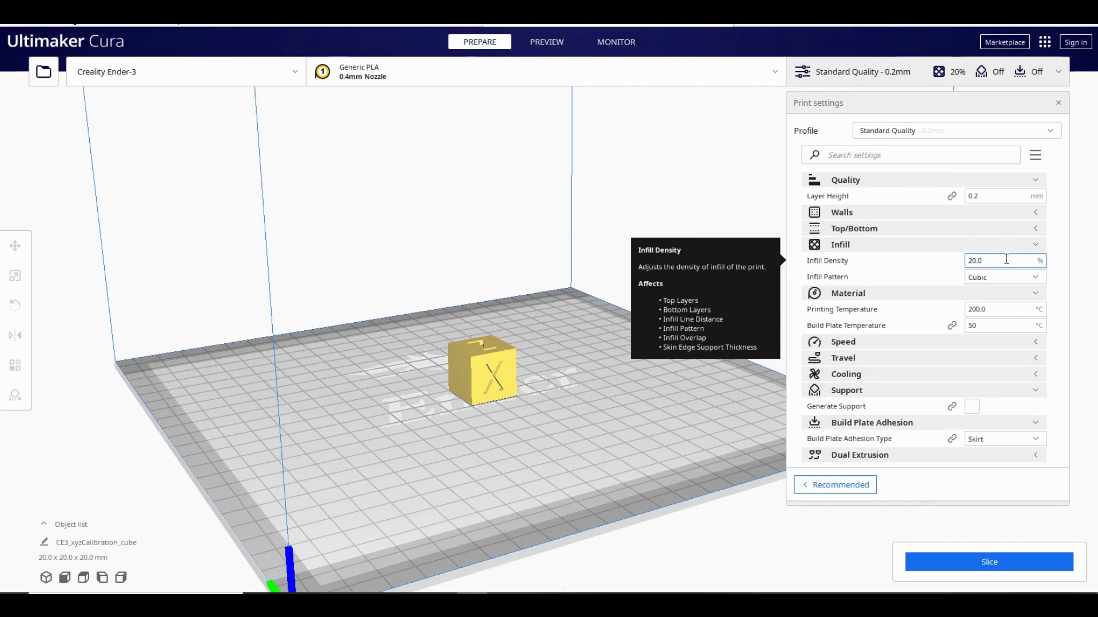
pyautogui.click(1005, 276)
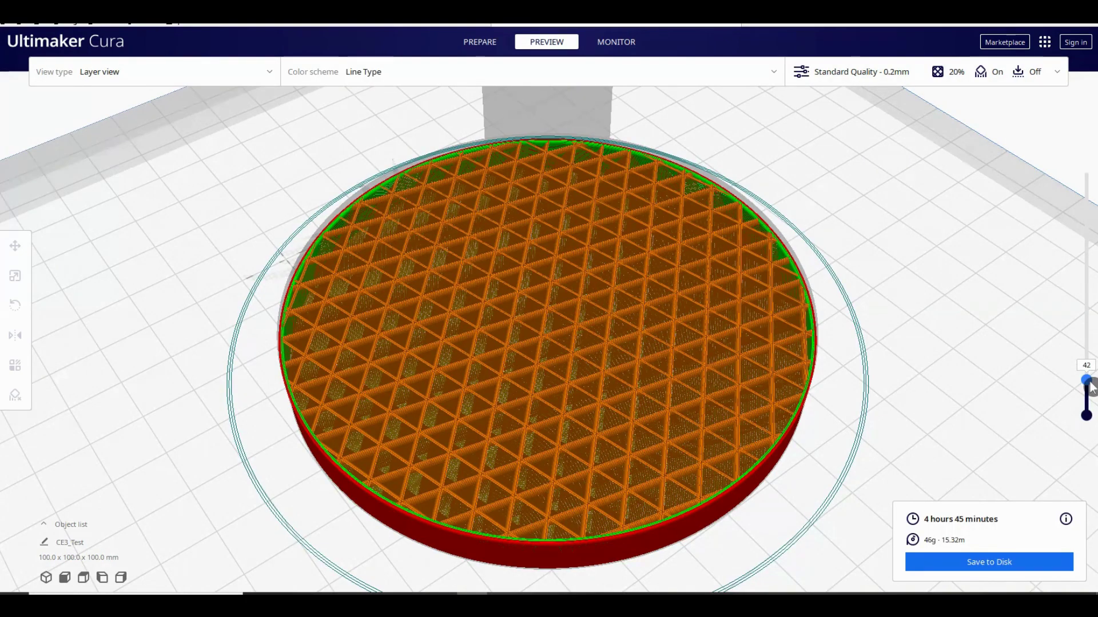
pyautogui.scroll(9, 1090, 388)
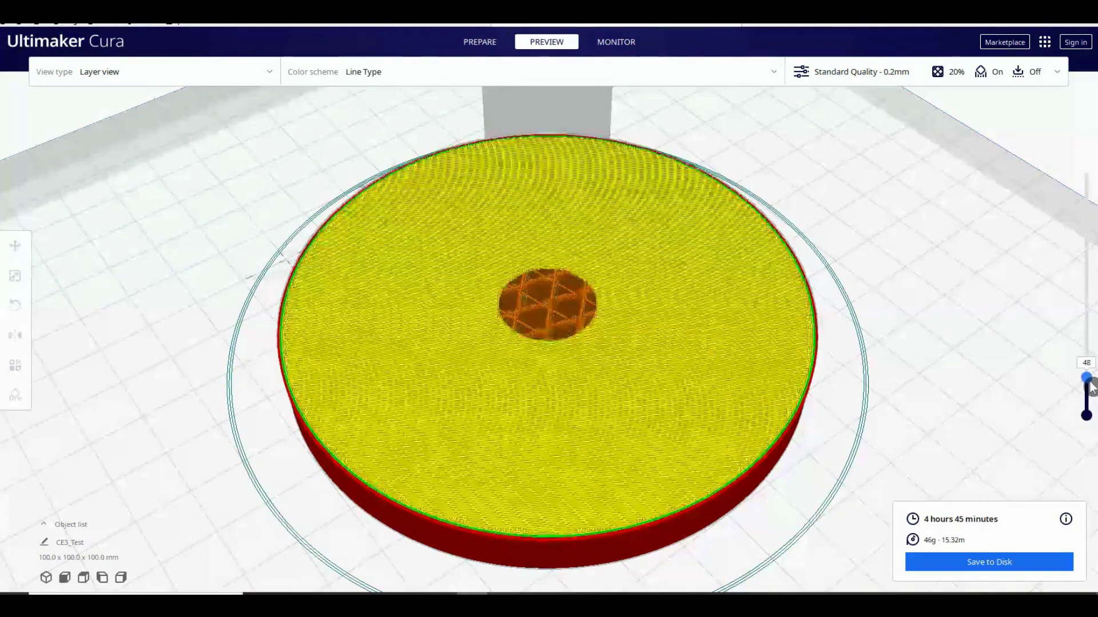
pyautogui.scroll(20, 1088, 426)
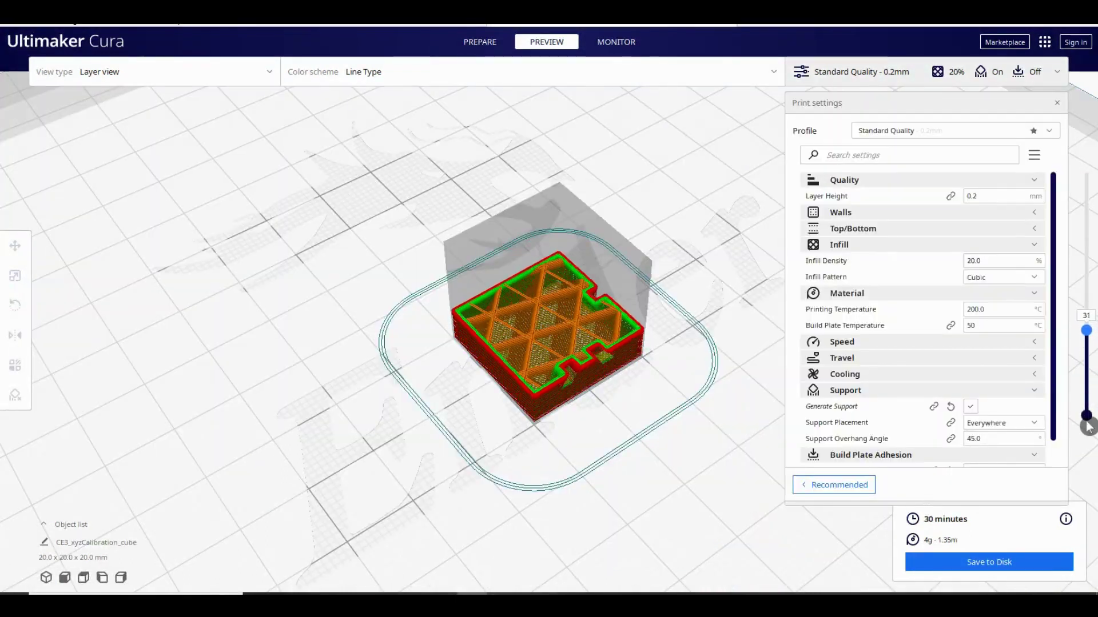
pyautogui.scroll(20, 1088, 426)
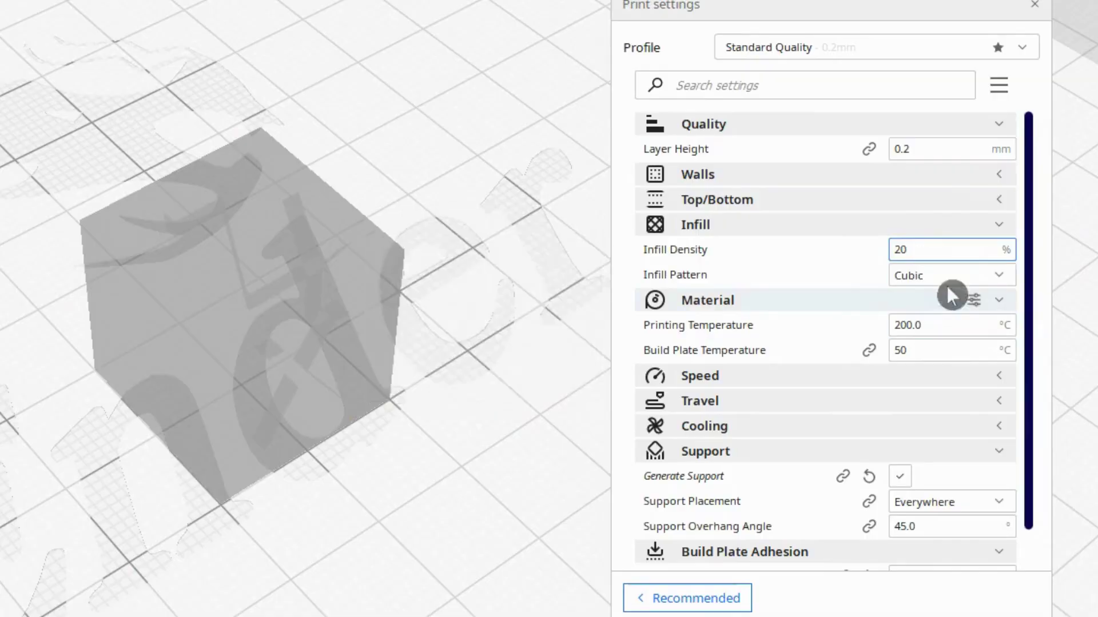
# Step: Slice at 50% infill, then reset infill density to 20% and confirm the Cubic pattern
pyautogui.doubleClick(900, 248)
pyautogui.write('50')
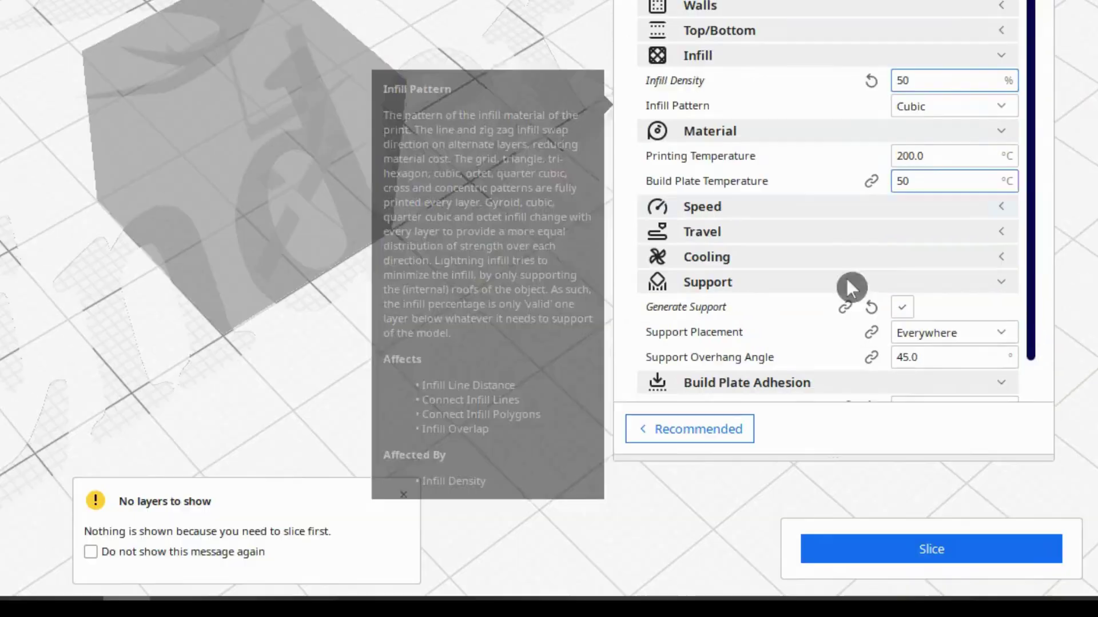
pyautogui.click(927, 542)
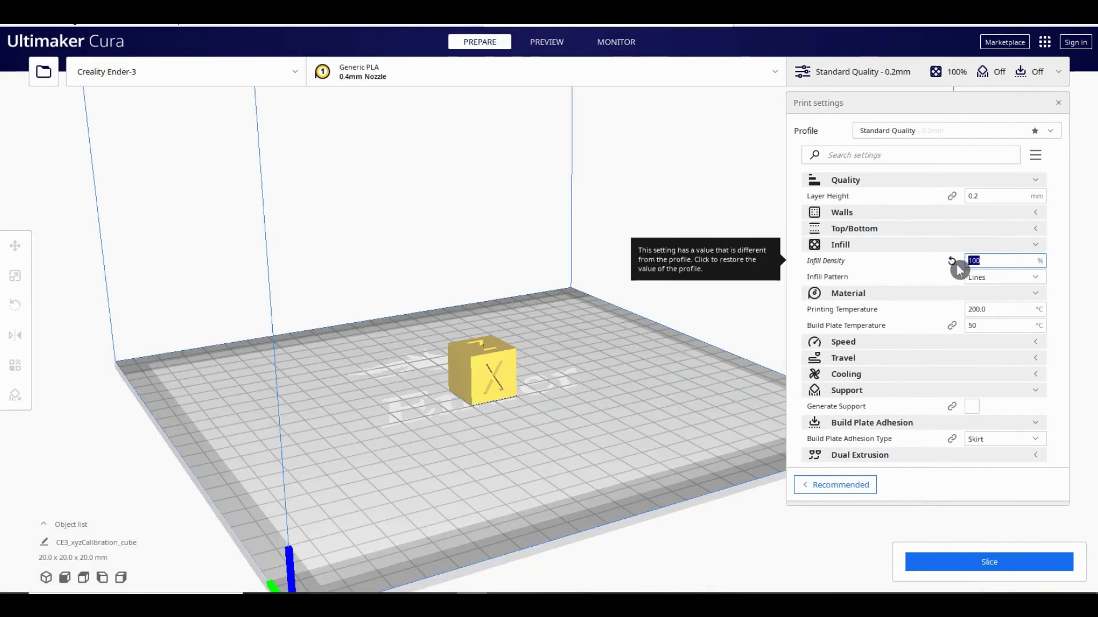
pyautogui.click(953, 263)
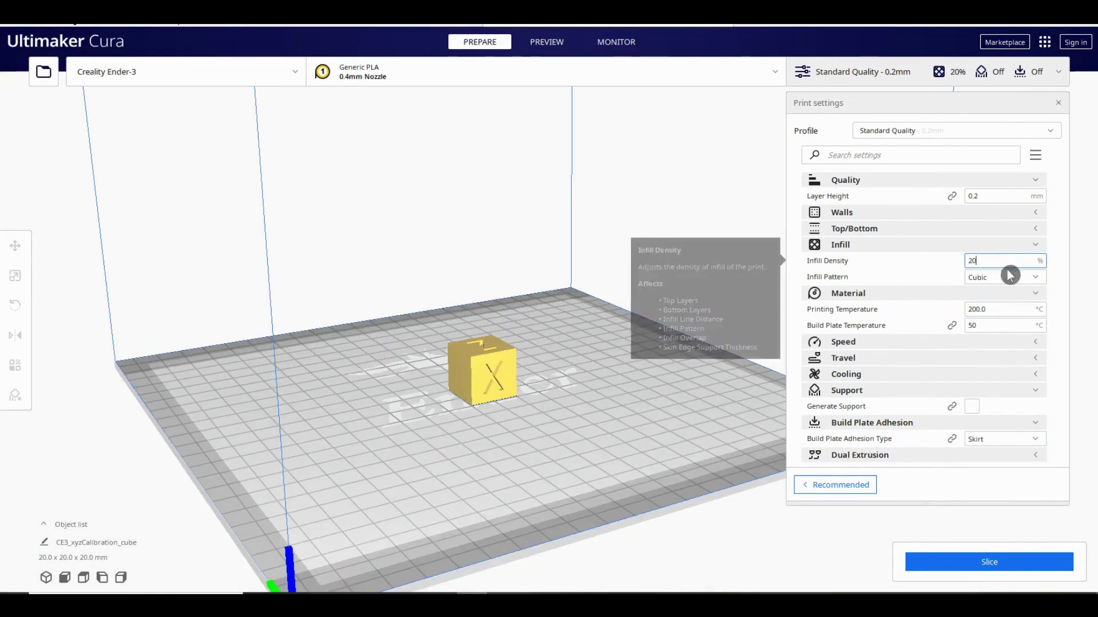
pyautogui.click(1037, 279)
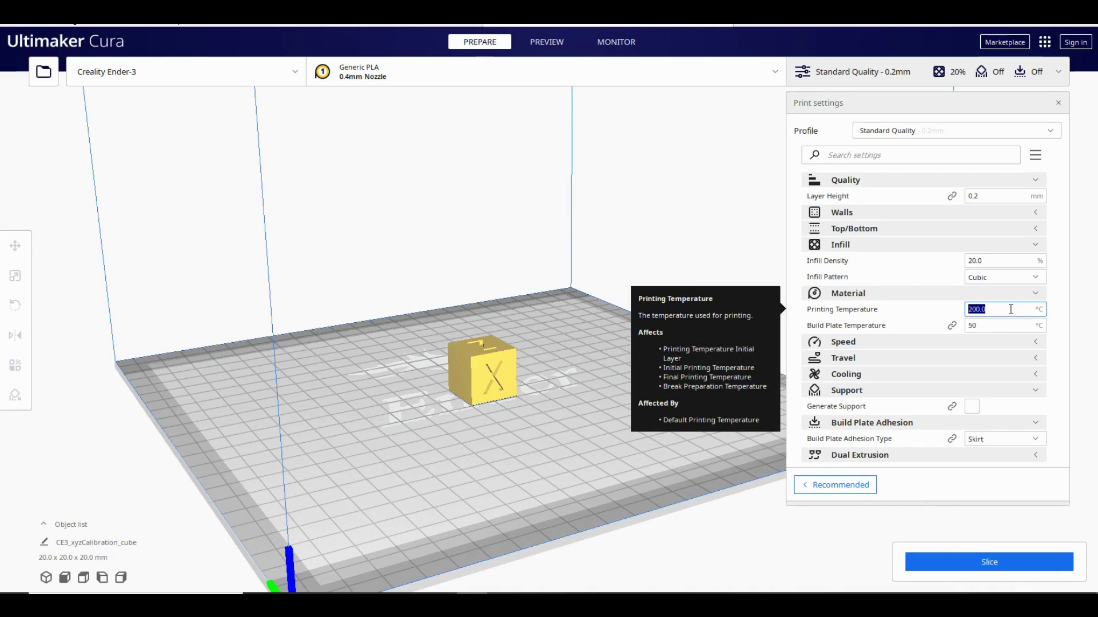
pyautogui.click(1010, 311)
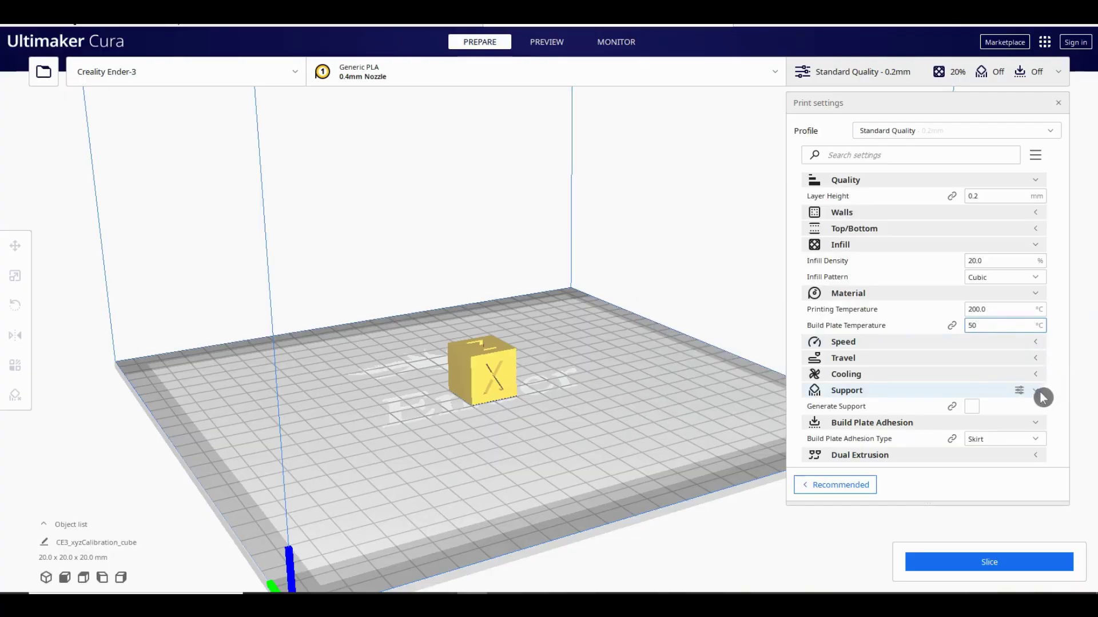
# Step: Try Generate Support, review the Support Placement choices unchanged, then switch support back off
pyautogui.click(972, 406)
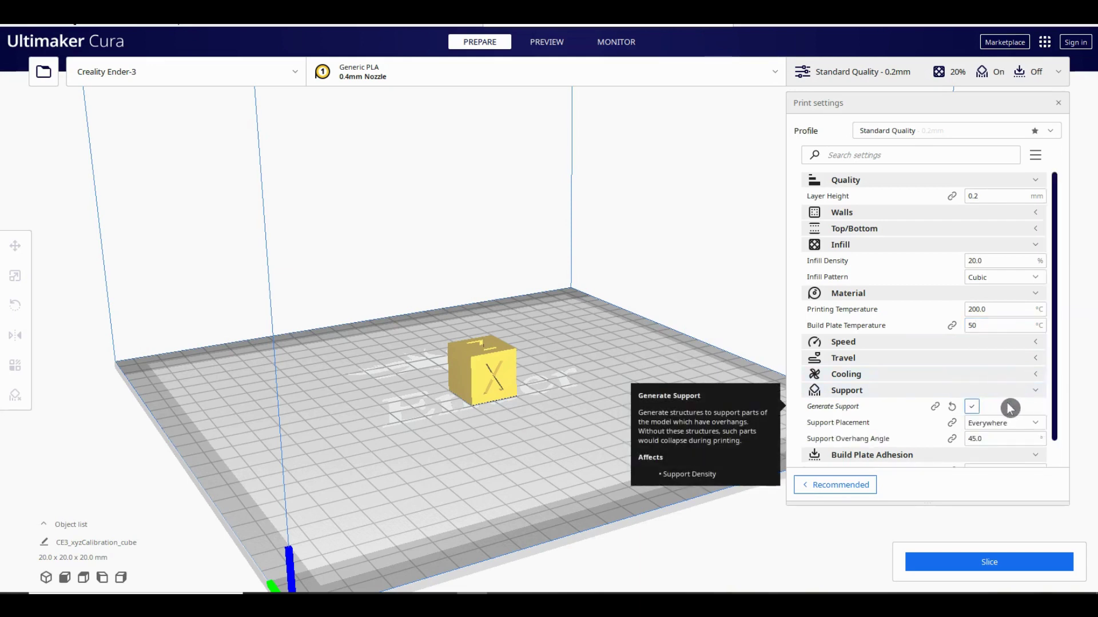
pyautogui.click(1032, 424)
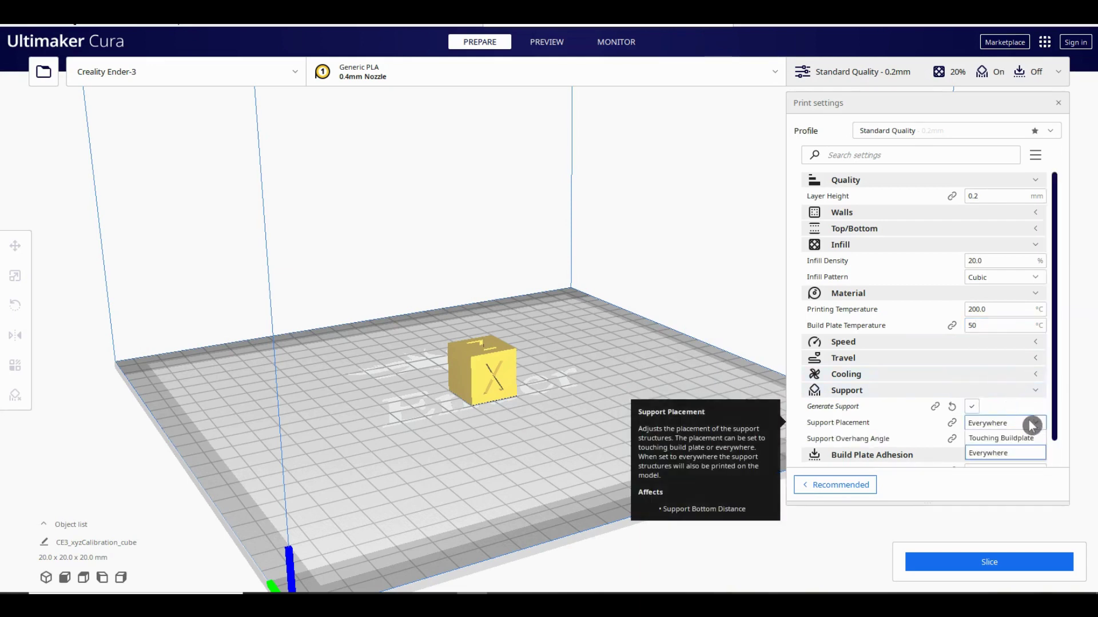
pyautogui.click(1024, 411)
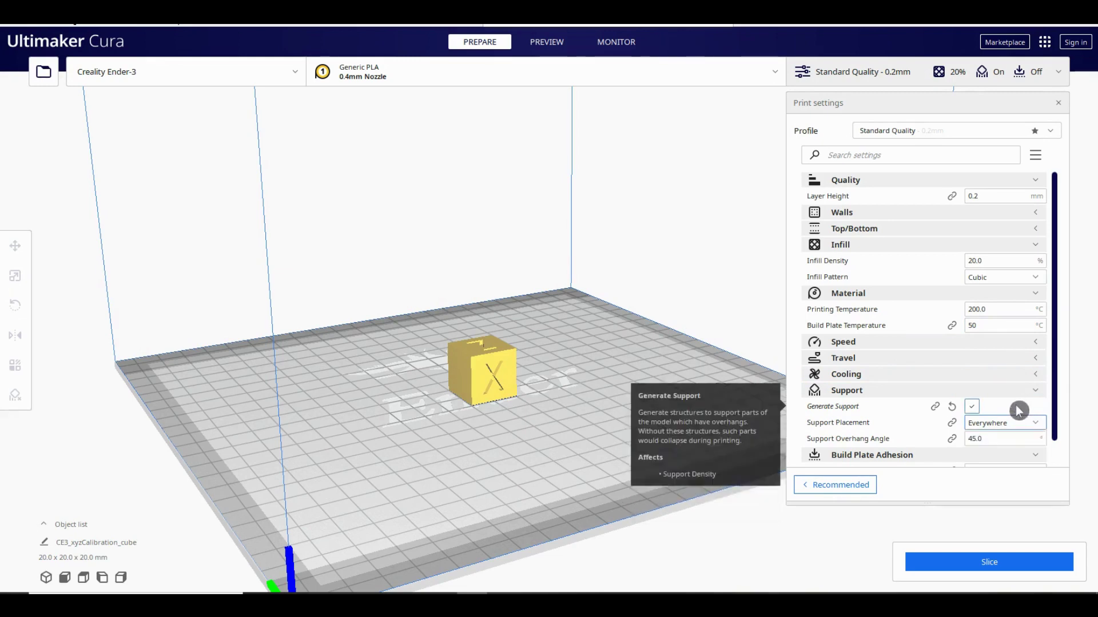
pyautogui.click(971, 407)
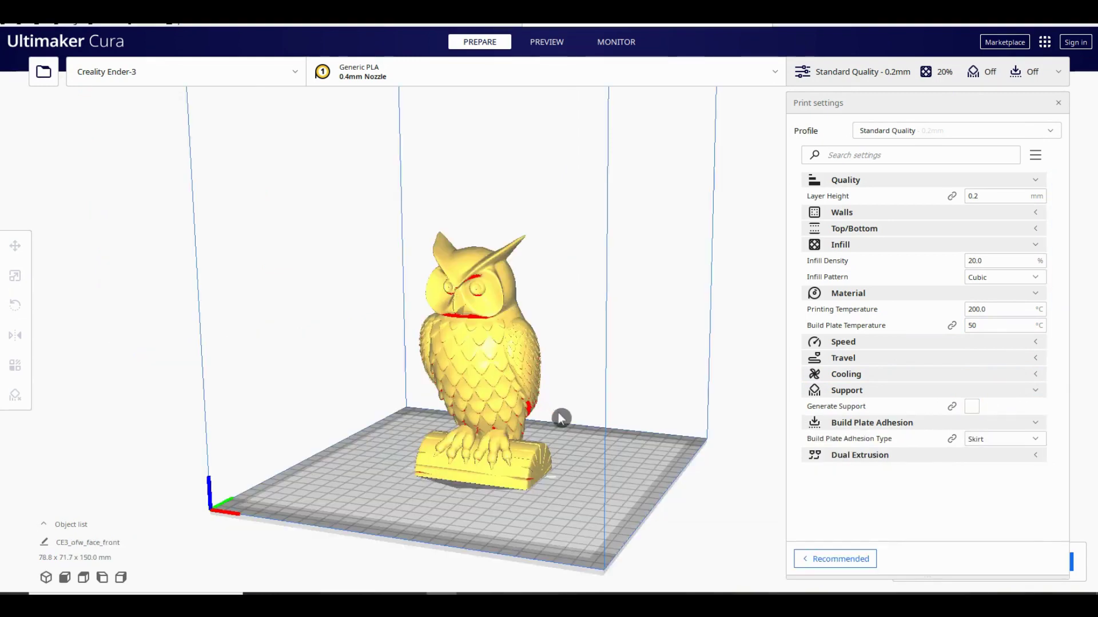
pyautogui.moveTo(561, 418); pyautogui.dragTo(387, 371, button='right')
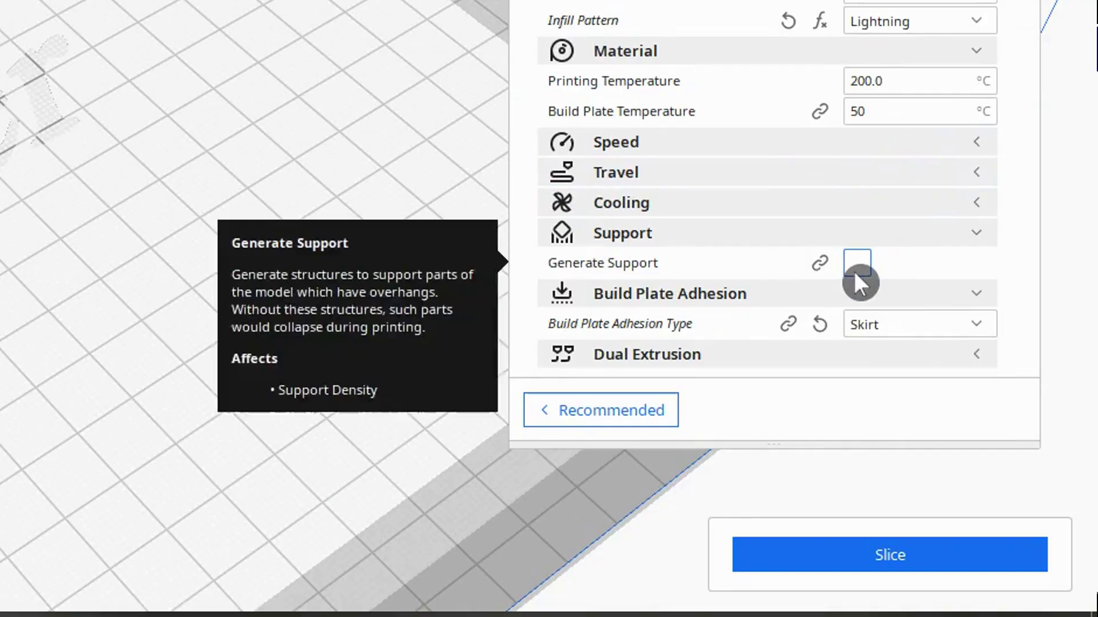
# Step: Enable support generation and slice the owl model, orbiting the sliced preview
pyautogui.click(857, 266)
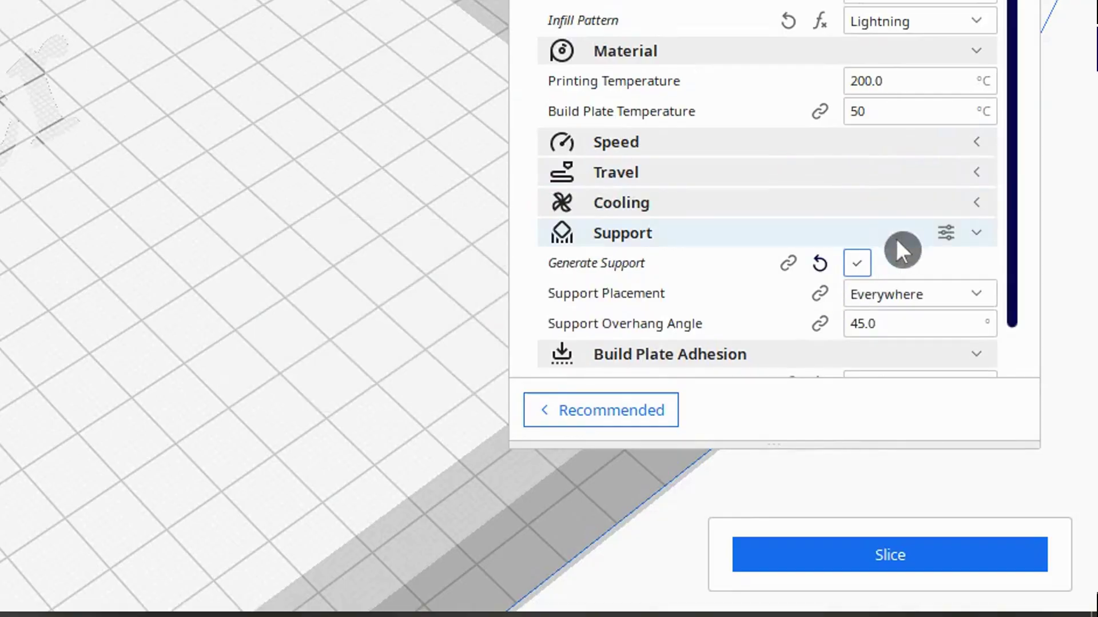
pyautogui.click(896, 542)
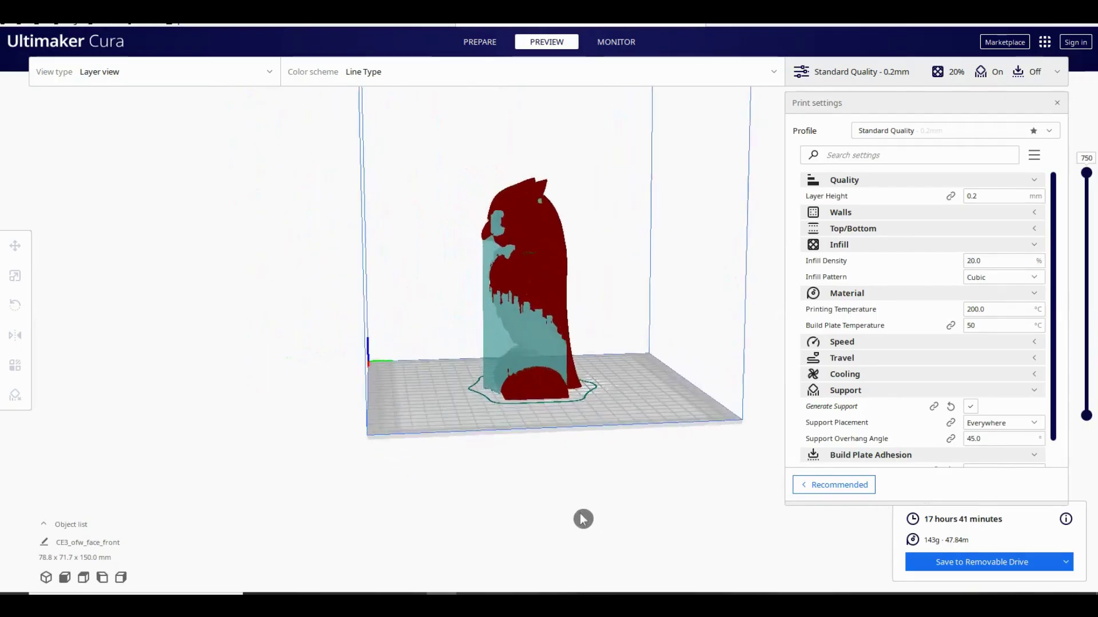
pyautogui.moveTo(583, 517); pyautogui.dragTo(782, 512, button='right')
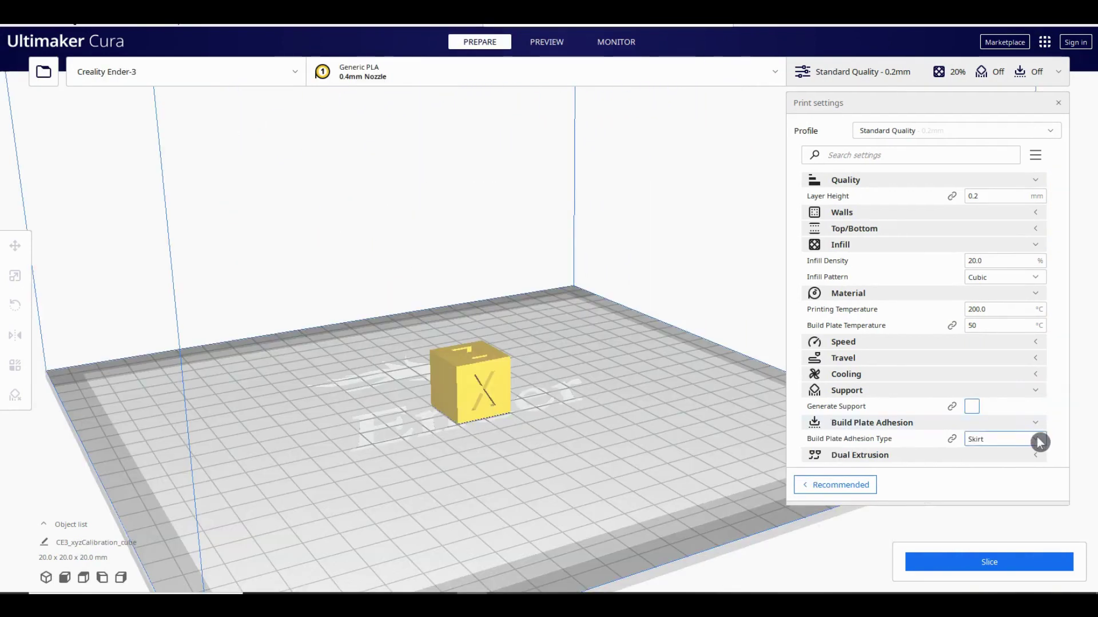
# Step: Choose Skirt from the Build Plate Adhesion Type list, leaving support off
pyautogui.click(1039, 442)
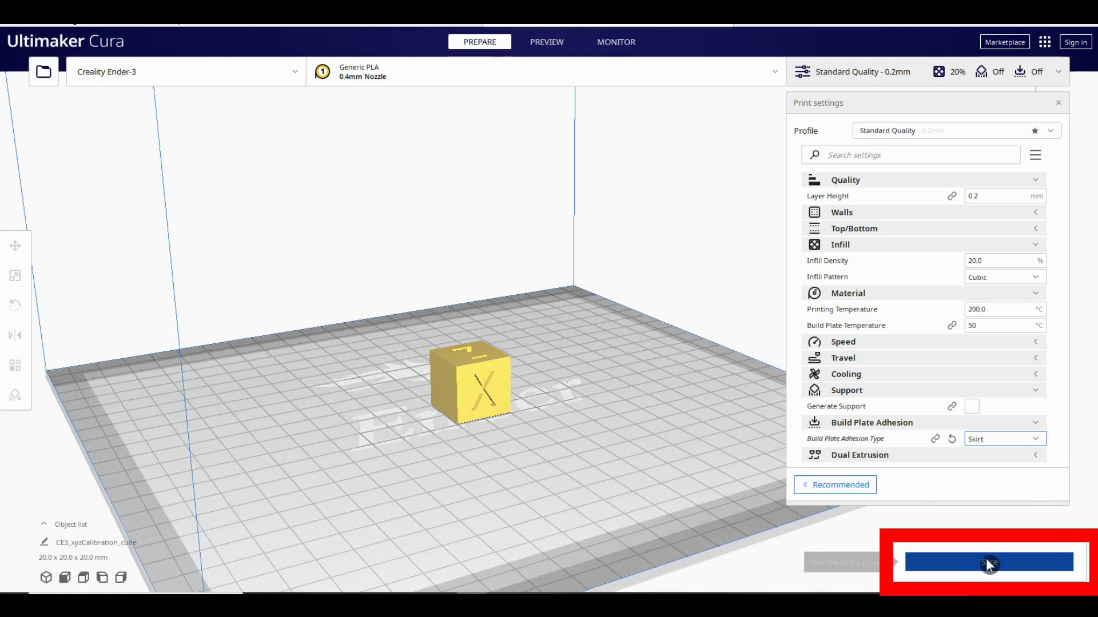
# Step: Slice the cube at 20% infill, check its time estimate, then reslice at 50% and check again
pyautogui.click(989, 564)
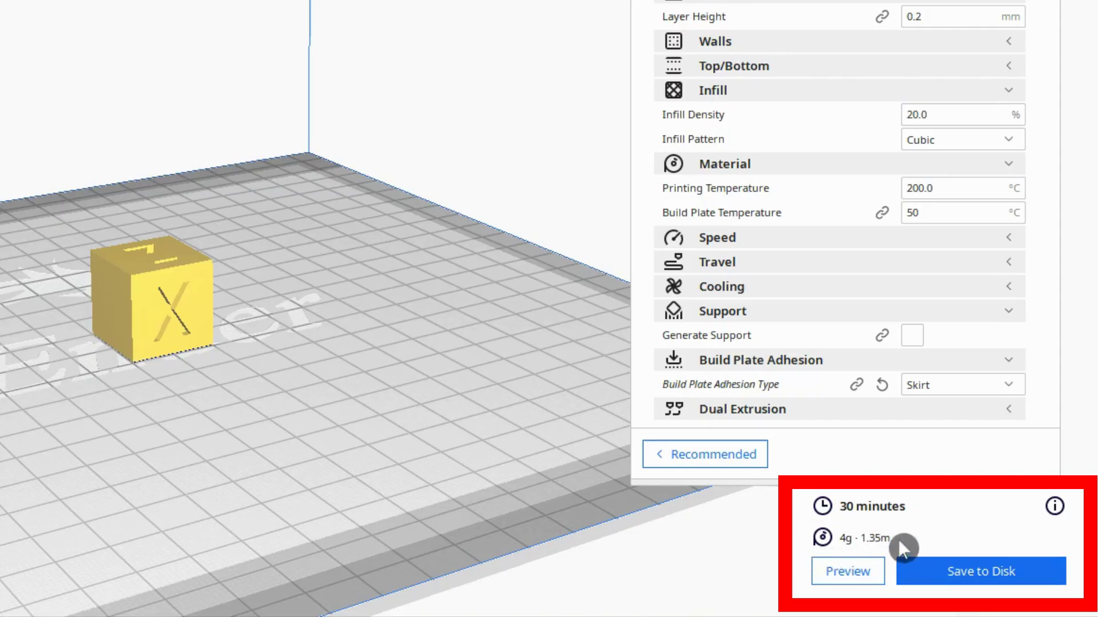
pyautogui.moveTo(1057, 508)
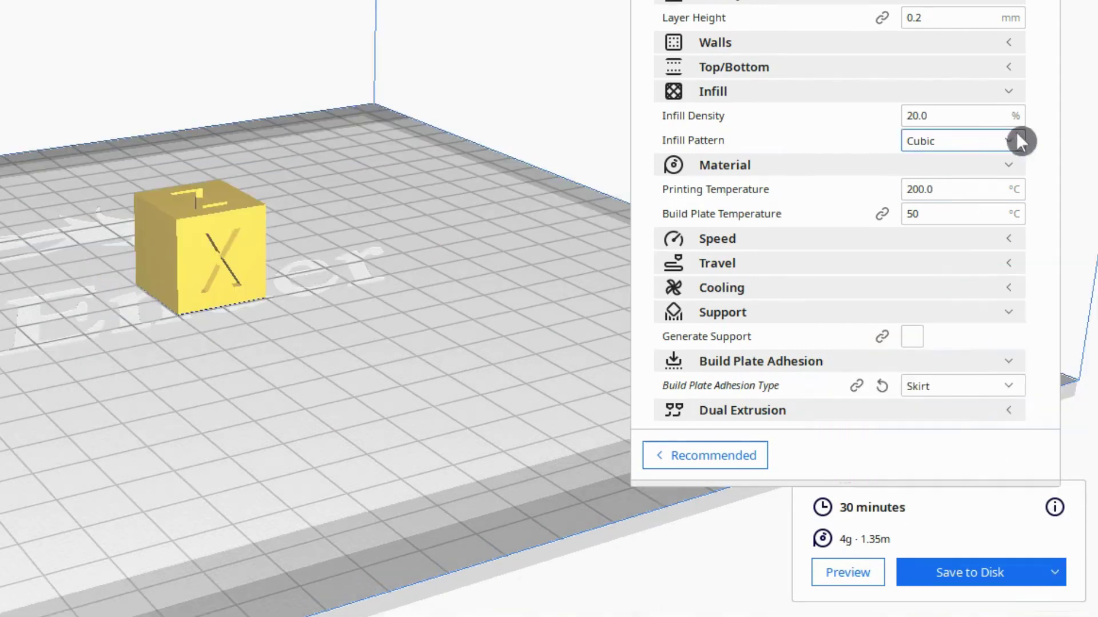
pyautogui.click(980, 116)
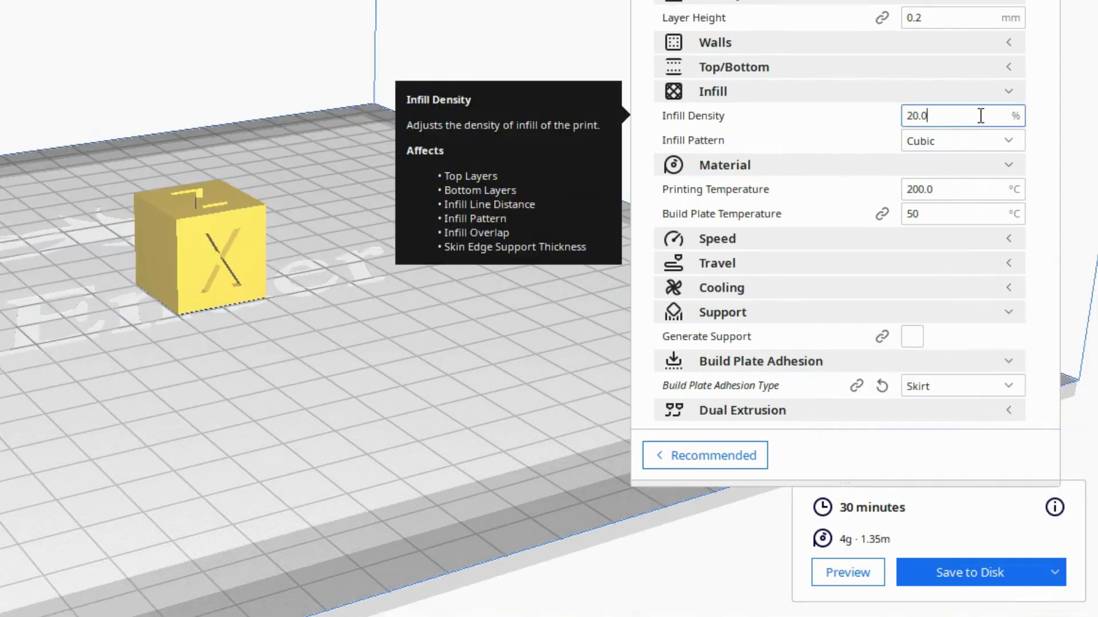
pyautogui.write('50')
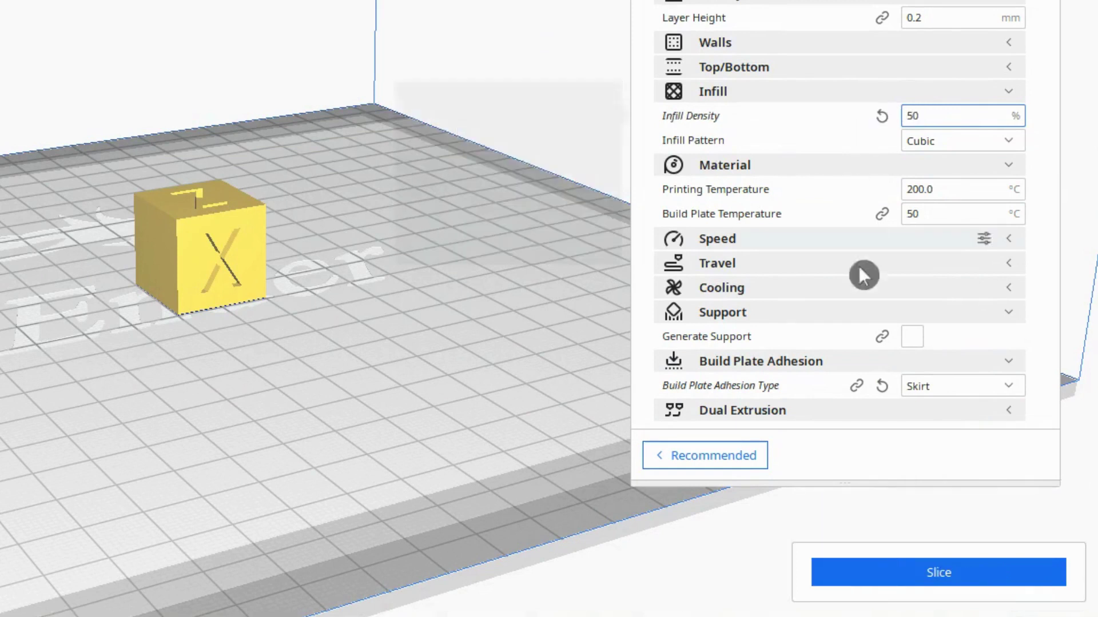
pyautogui.click(936, 577)
pyautogui.moveTo(1055, 510)
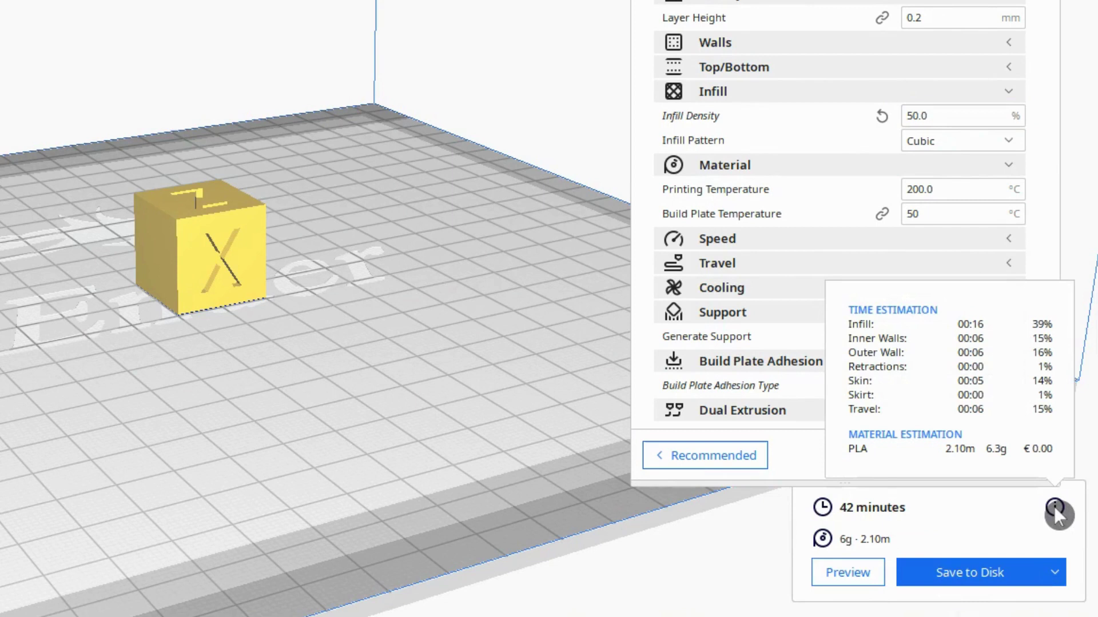
# Step: Reslice the cube at 100% infill density and check the new print time estimate
pyautogui.doubleClick(945, 116)
pyautogui.write('100')
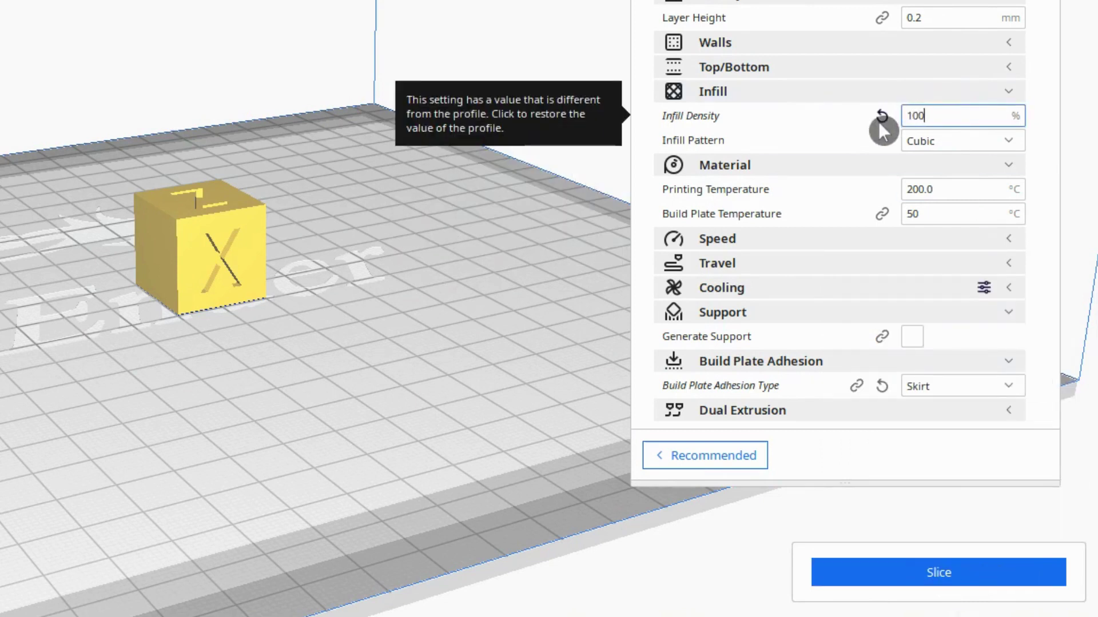
pyautogui.click(946, 577)
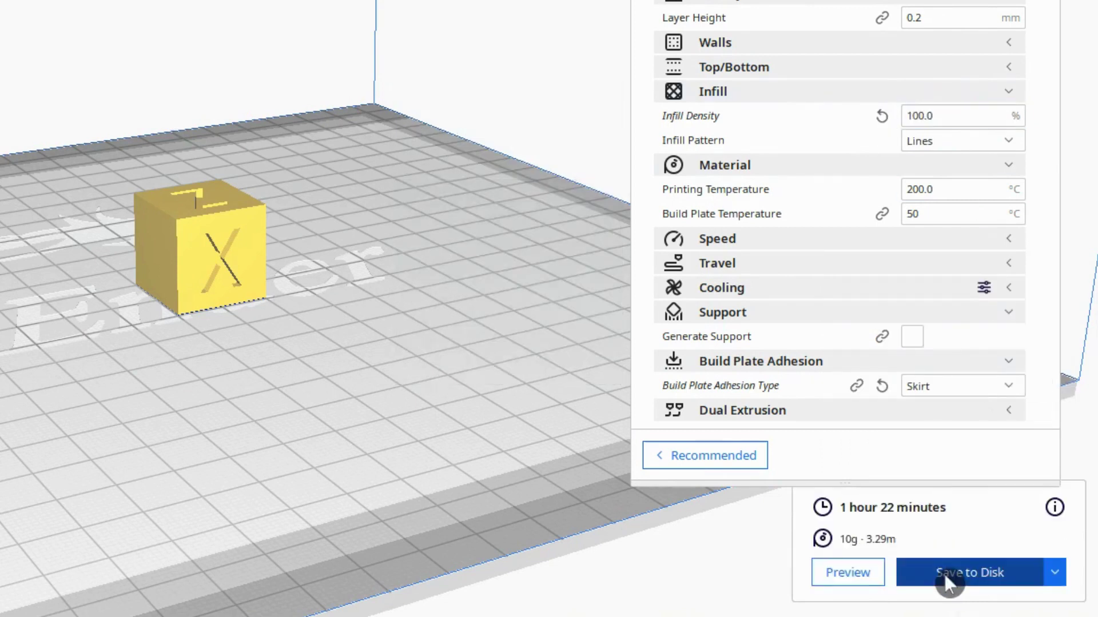
pyautogui.moveTo(1055, 510)
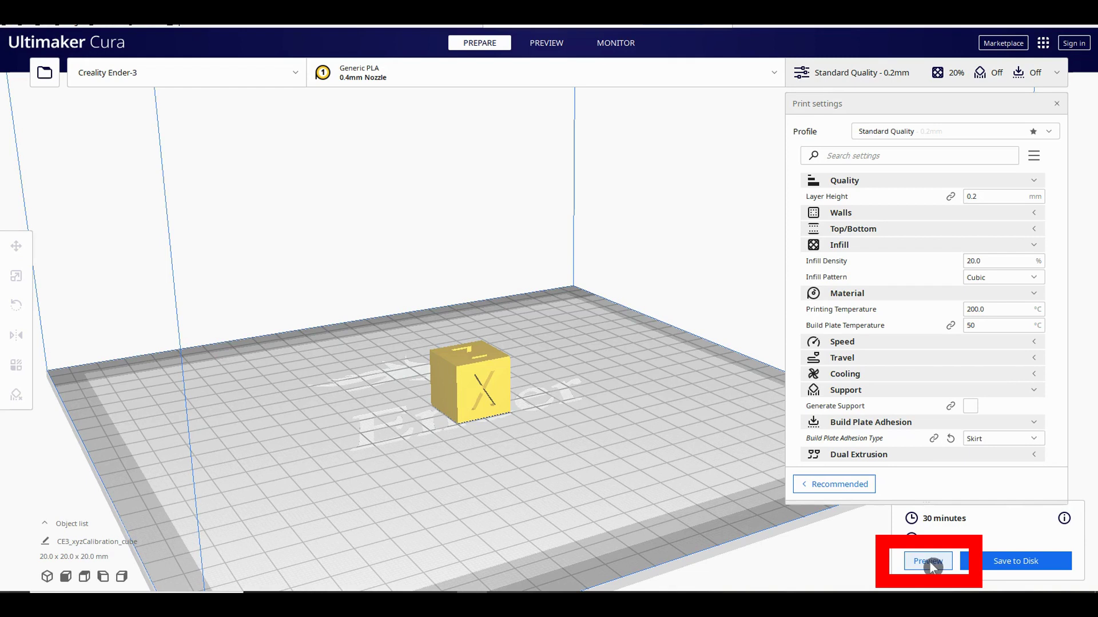
# Step: Show the sliced cube's layers and skirt in the Preview view
pyautogui.click(928, 561)
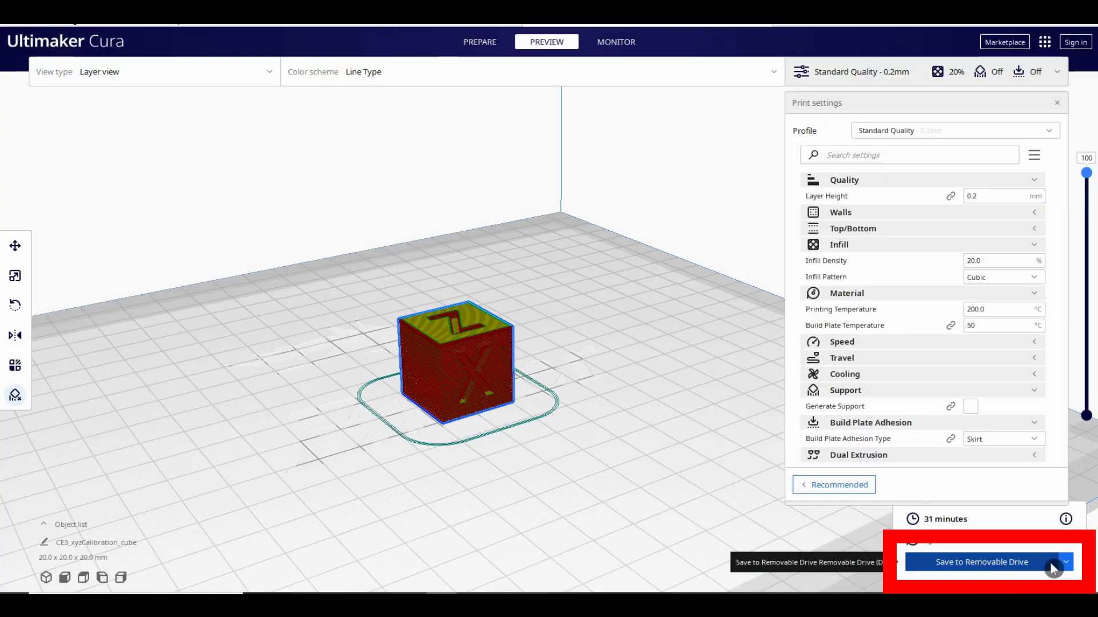
# Step: Save the G-code to the removable drive as CE3_xyzCalibration_cube.gcode
pyautogui.click(1053, 568)
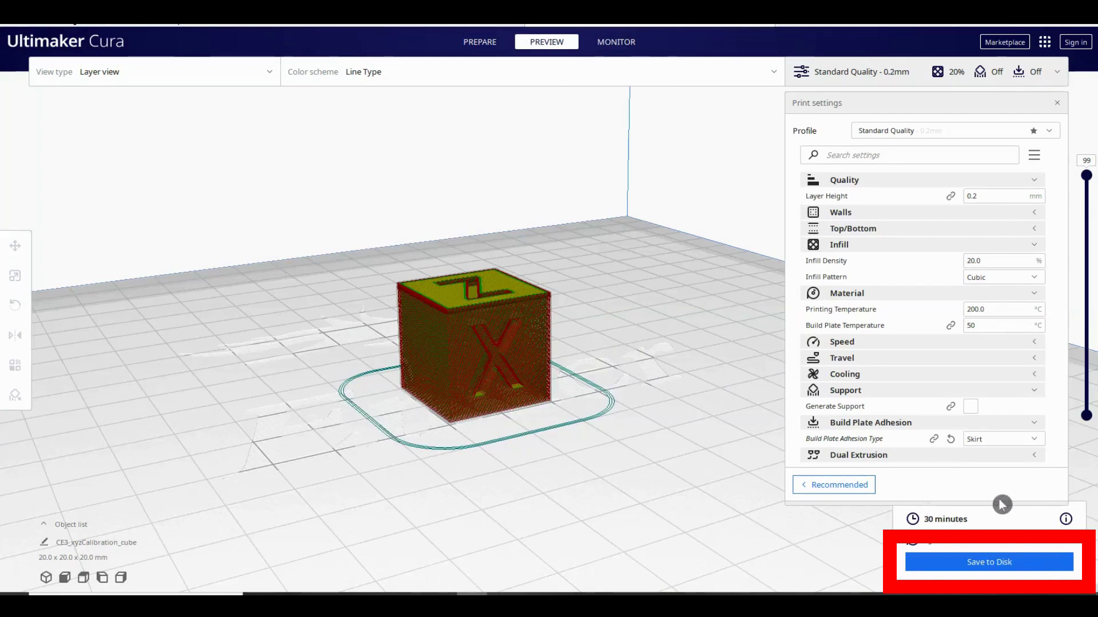
# Step: Start a Save to Disk of the G-code named 'Cal cube PLA 0.4 30m'
pyautogui.click(993, 563)
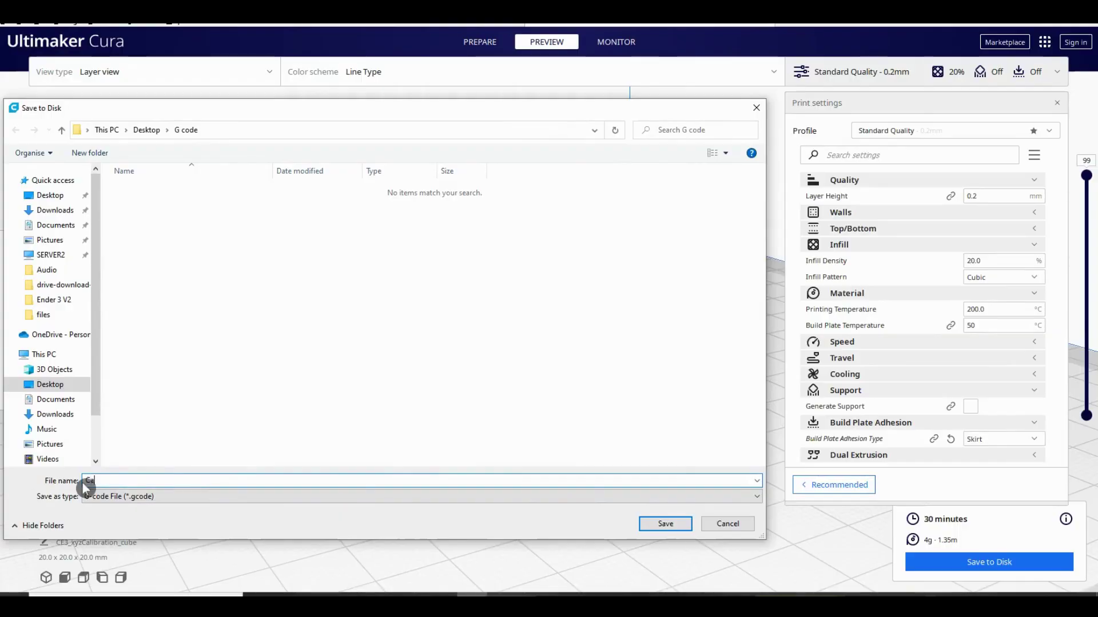
pyautogui.write('e ')
pyautogui.write('PLA 0.4')
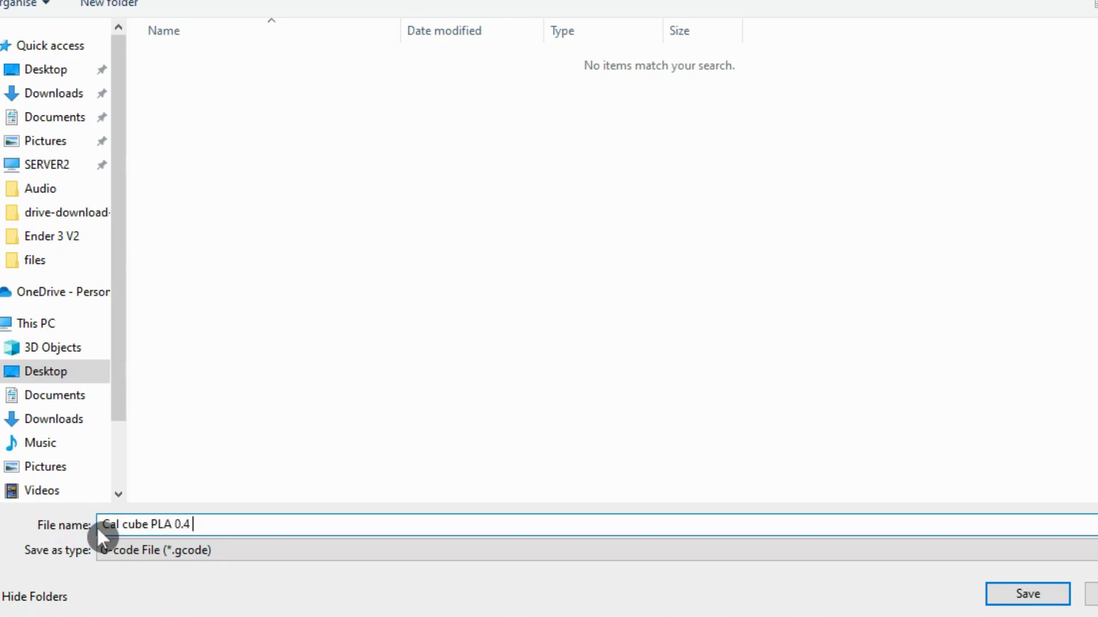
pyautogui.write(' 30m')
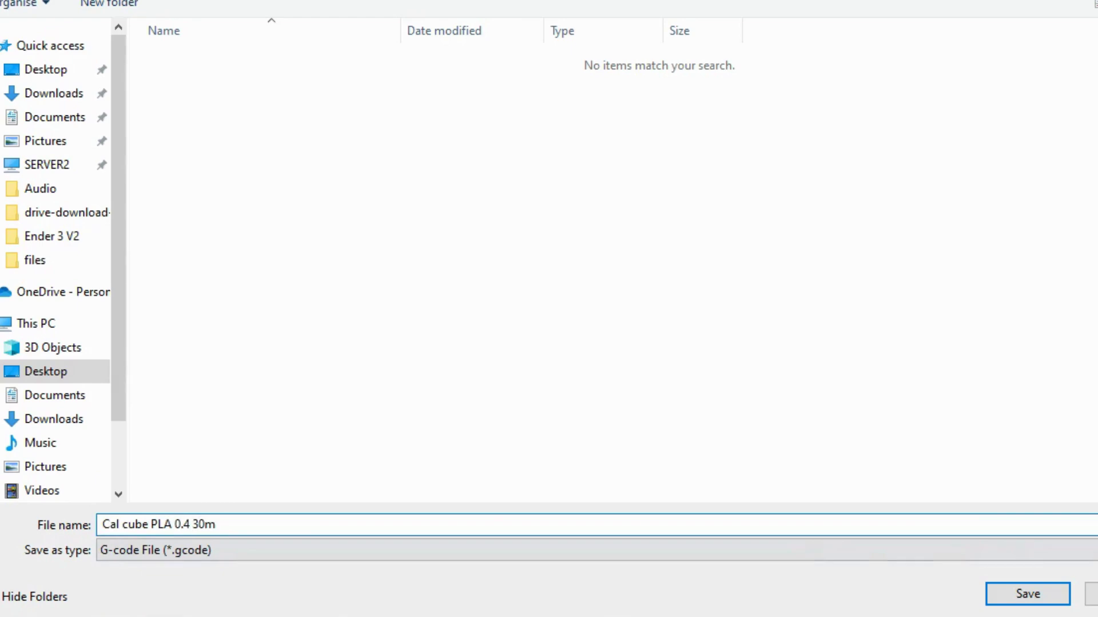